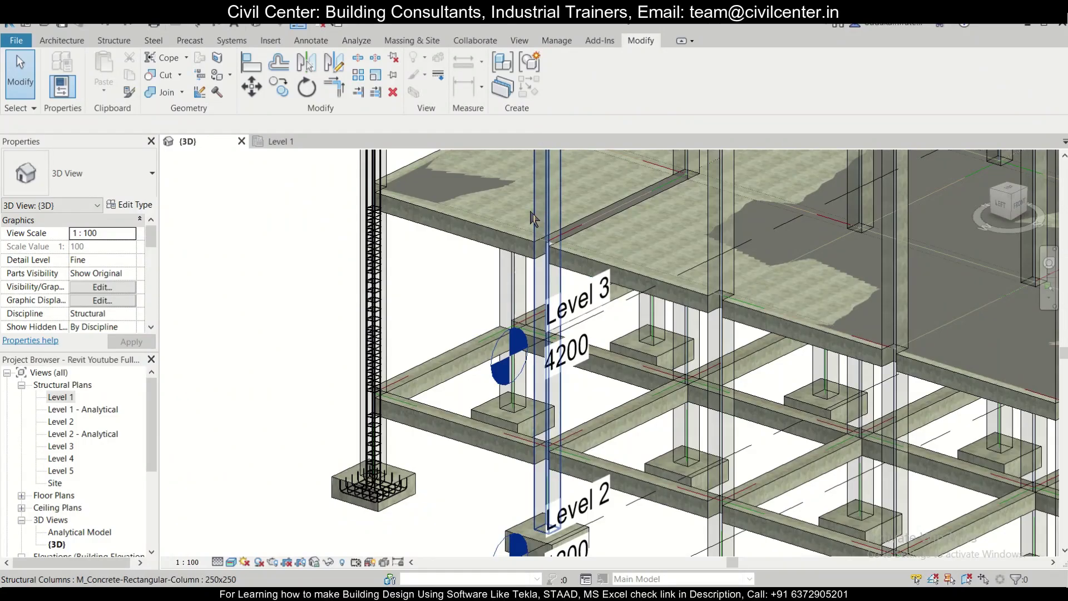
Orbit and zoom around the model to inspect the reinforced column, beam grid, footings and upper levels.
{"action": "scroll", "coordinate": [525, 228], "scroll_direction": "up", "scroll_amount": 2}
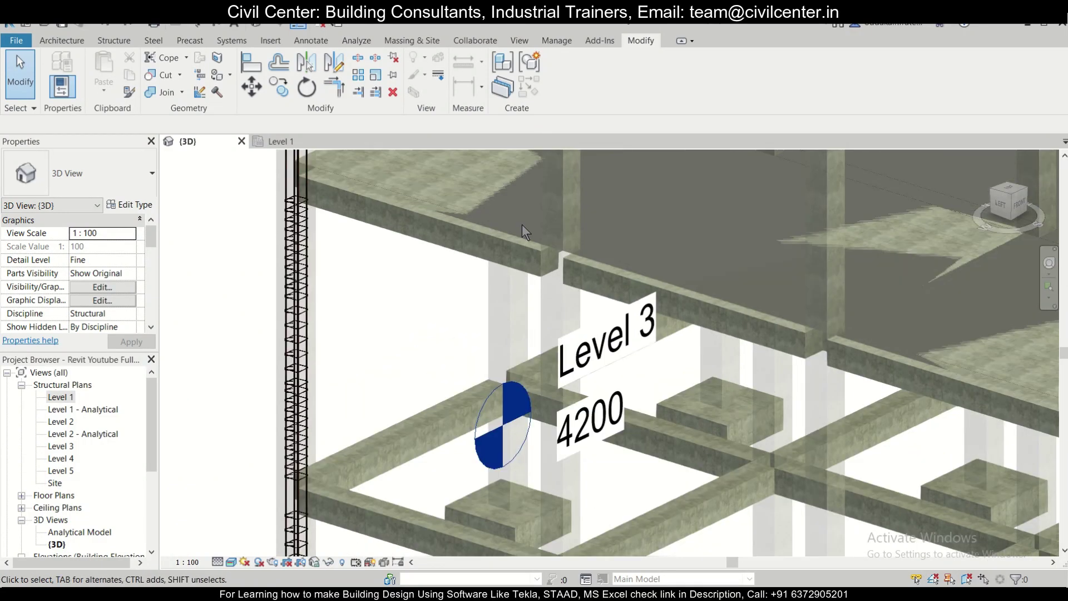
{"action": "scroll", "coordinate": [522, 224], "scroll_direction": "down", "scroll_amount": 3}
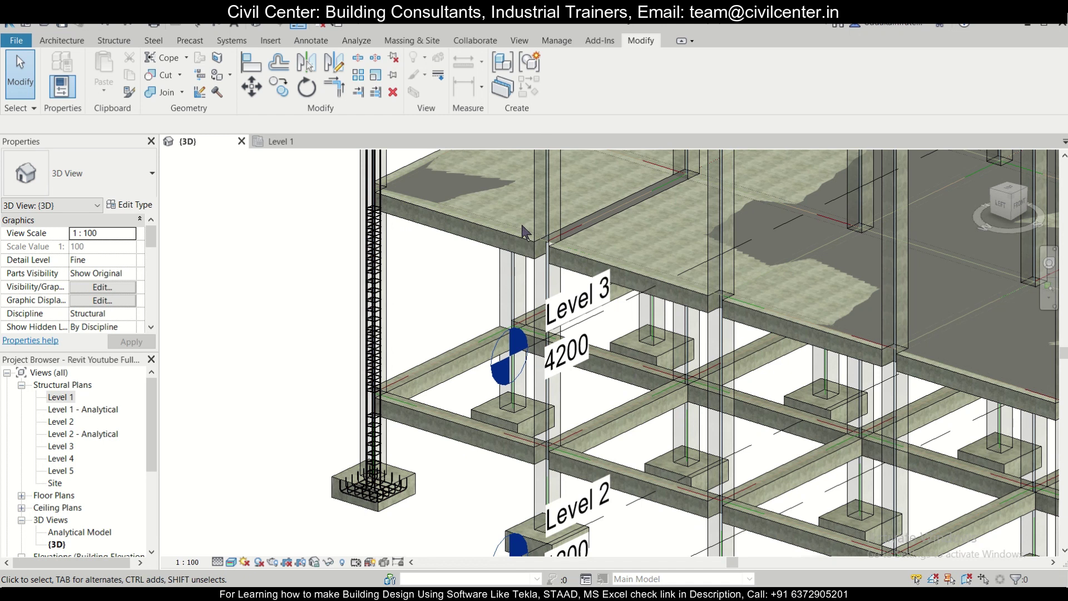
{"action": "scroll", "coordinate": [525, 231], "scroll_direction": "down", "scroll_amount": 3}
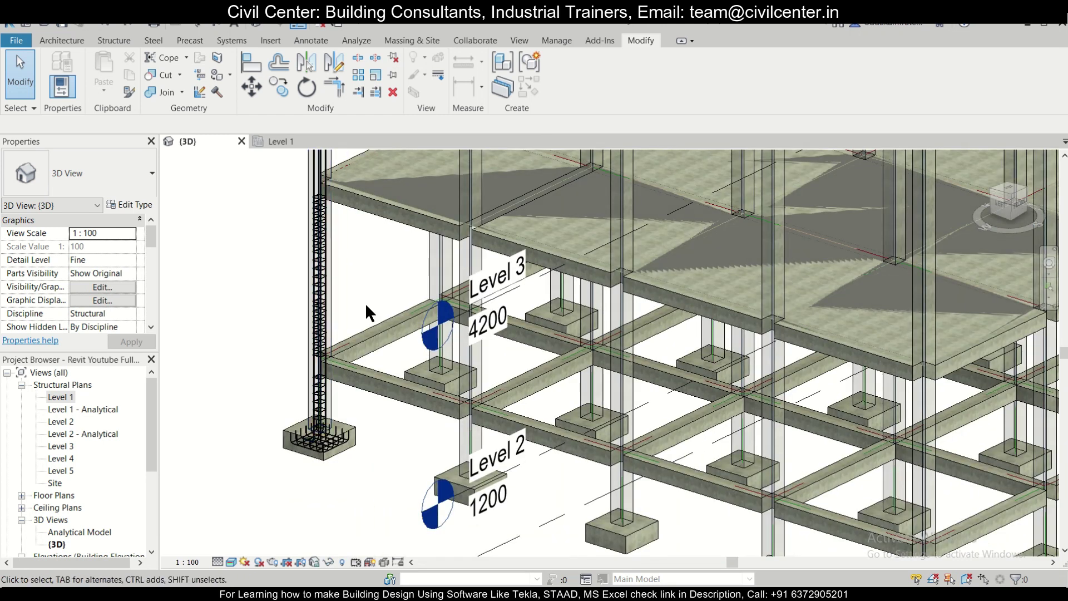
{"action": "scroll", "coordinate": [340, 328], "scroll_direction": "down", "scroll_amount": 4}
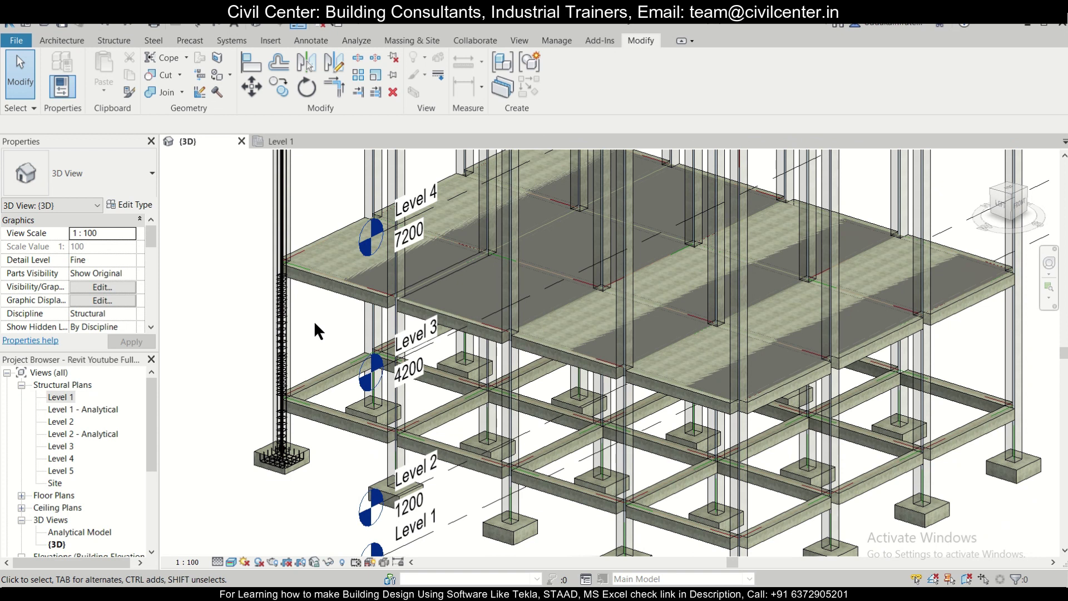
{"action": "scroll", "coordinate": [314, 320], "scroll_direction": "down", "scroll_amount": 4}
{"action": "scroll", "coordinate": [301, 351], "scroll_direction": "up", "scroll_amount": 6}
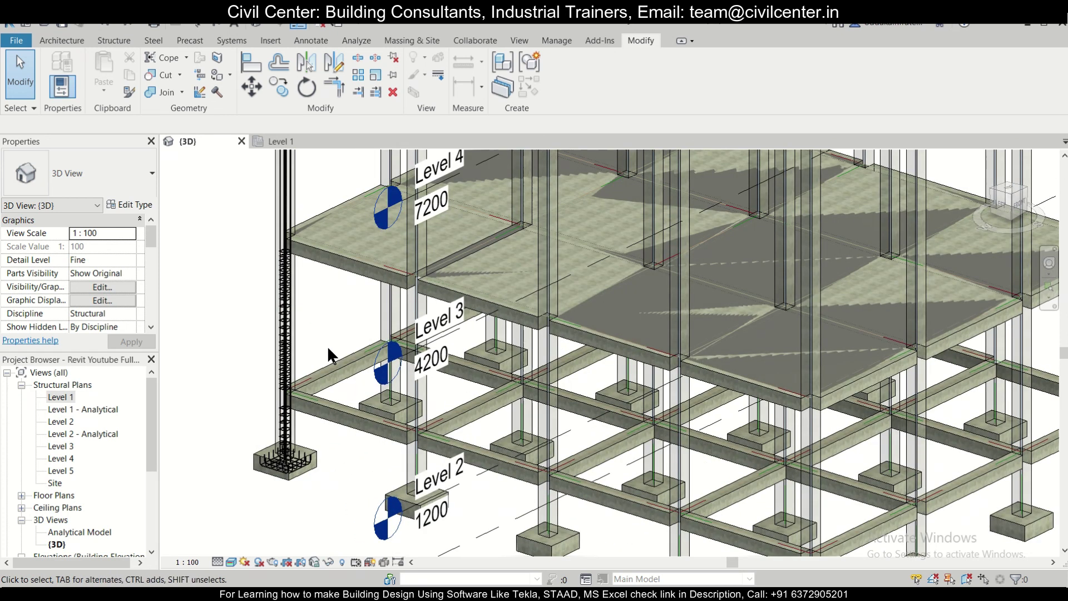
{"action": "scroll", "coordinate": [324, 341], "scroll_direction": "down", "scroll_amount": 2}
{"action": "scroll", "coordinate": [333, 372], "scroll_direction": "up", "scroll_amount": 2}
{"action": "scroll", "coordinate": [335, 386], "scroll_direction": "up", "scroll_amount": 1}
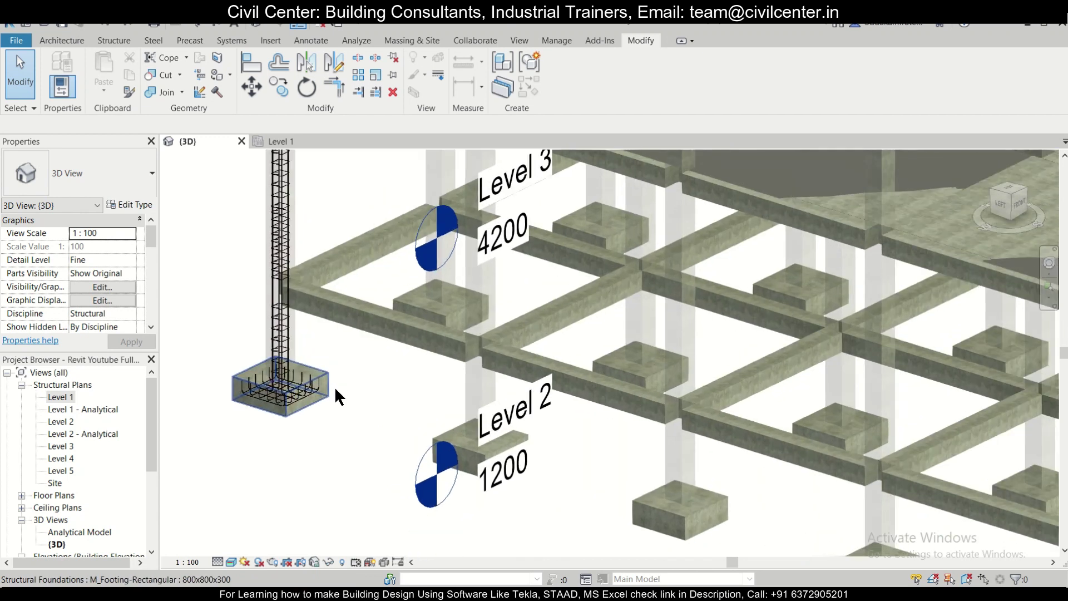
{"action": "scroll", "coordinate": [334, 383], "scroll_direction": "down", "scroll_amount": 3}
{"action": "scroll", "coordinate": [333, 379], "scroll_direction": "up", "scroll_amount": 2}
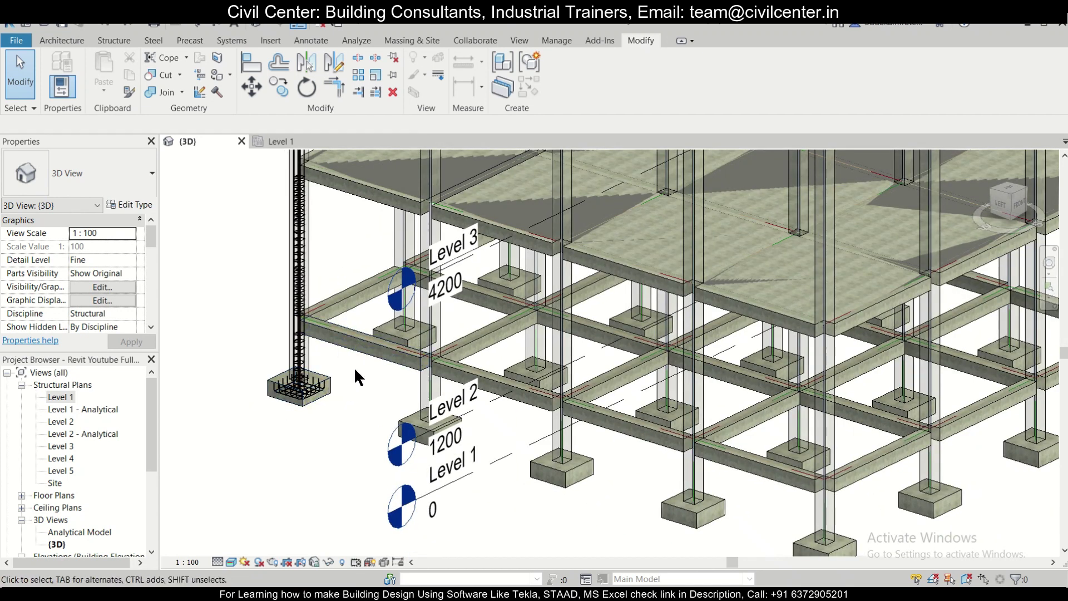
{"action": "scroll", "coordinate": [501, 345], "scroll_direction": "down", "scroll_amount": 4}
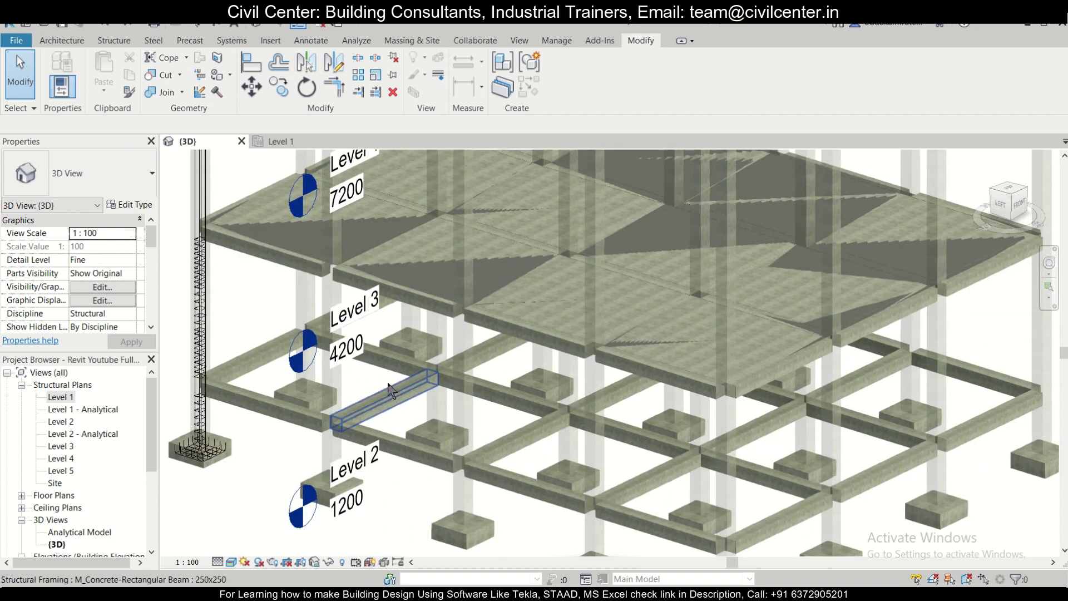
{"action": "scroll", "coordinate": [389, 389], "scroll_direction": "up", "scroll_amount": 3}
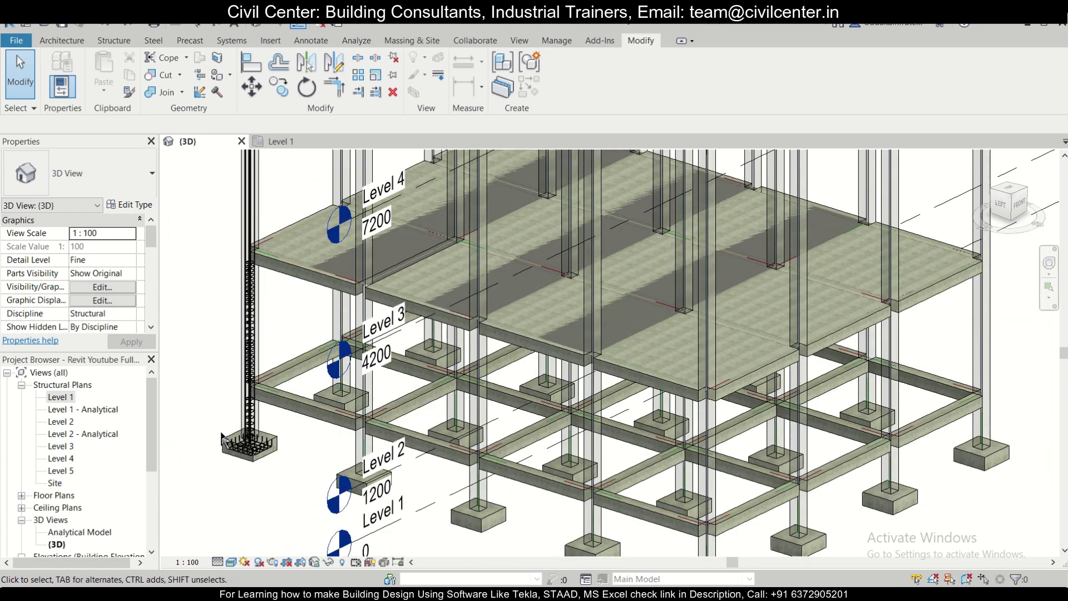
{"action": "scroll", "coordinate": [273, 434], "scroll_direction": "up", "scroll_amount": 2}
{"action": "scroll", "coordinate": [281, 463], "scroll_direction": "up", "scroll_amount": 2}
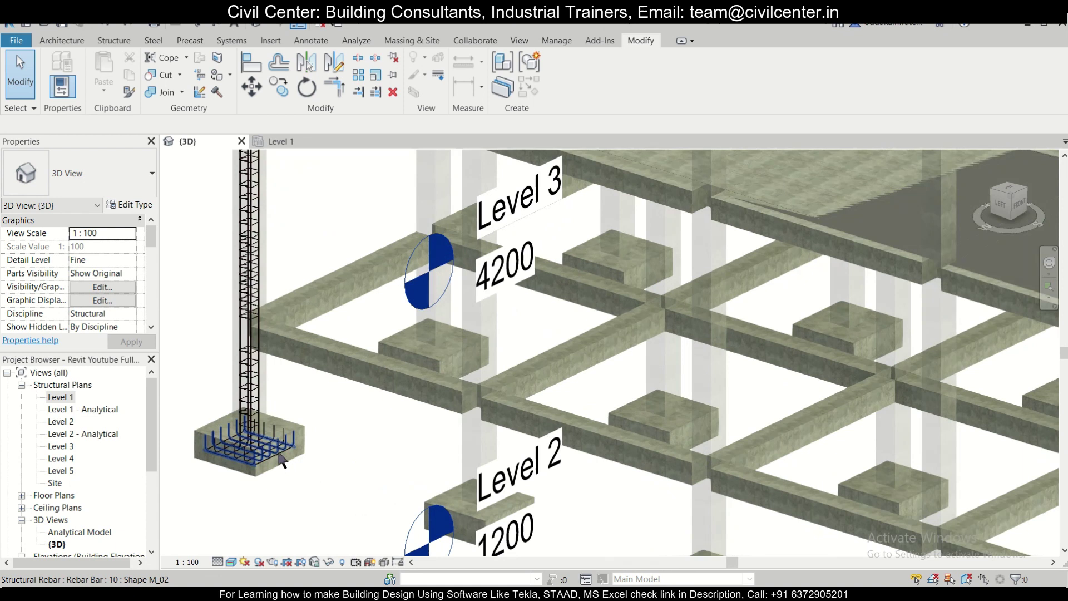
{"action": "scroll", "coordinate": [281, 463], "scroll_direction": "down", "scroll_amount": 2}
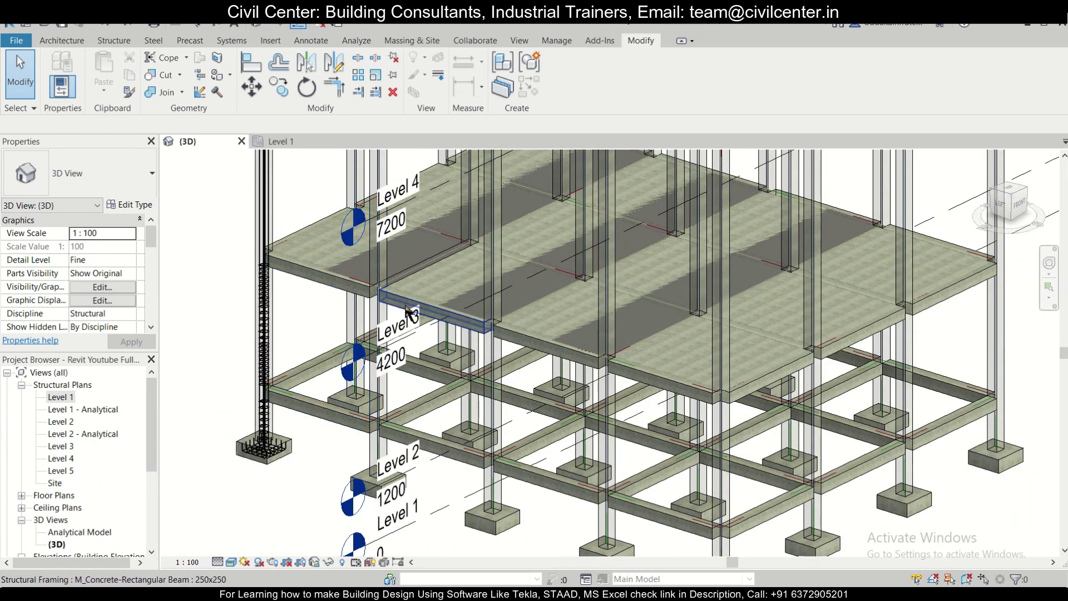
{"action": "scroll", "coordinate": [807, 439], "scroll_direction": "down", "scroll_amount": 3}
{"action": "scroll", "coordinate": [808, 439], "scroll_direction": "up", "scroll_amount": 2}
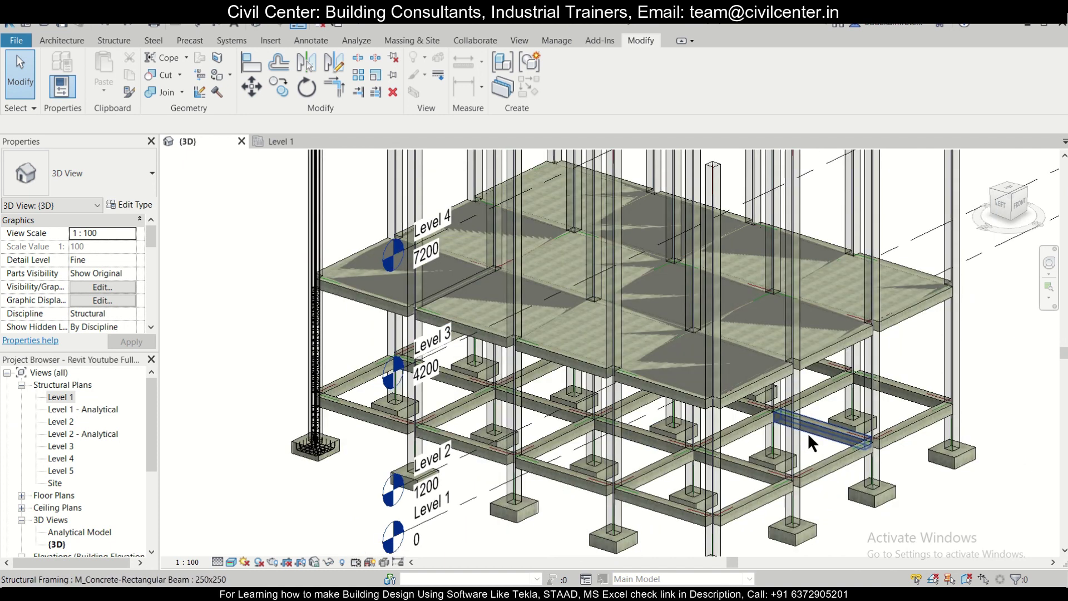
{"action": "middle_click_drag", "start_coordinate": [807, 433], "coordinate": [356, 450], "text": "shift"}
{"action": "scroll", "coordinate": [344, 455], "scroll_direction": "up", "scroll_amount": 5}
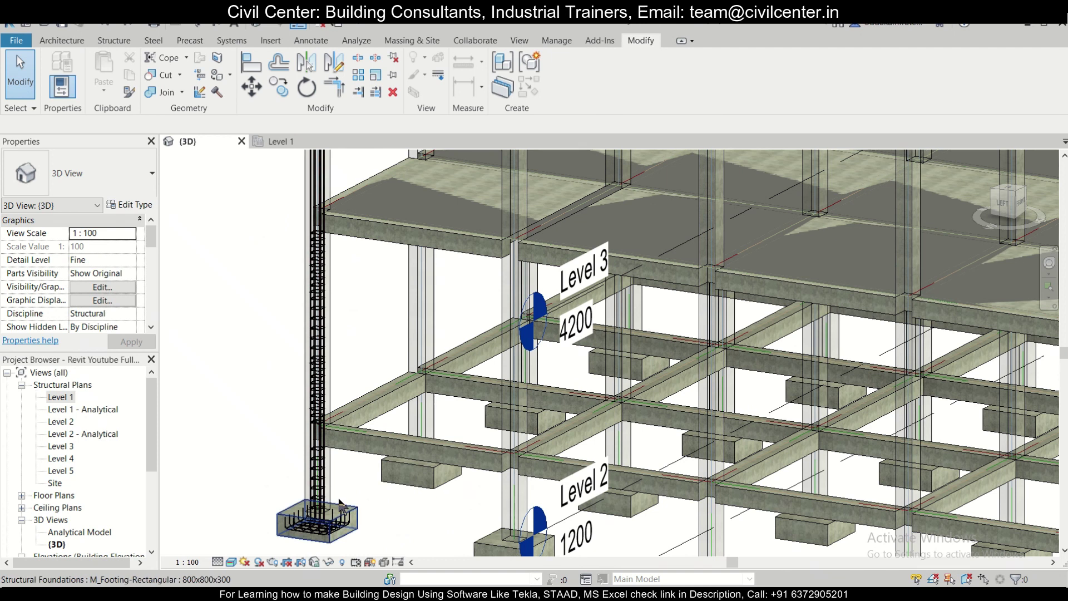
{"action": "scroll", "coordinate": [342, 533], "scroll_direction": "up", "scroll_amount": 4}
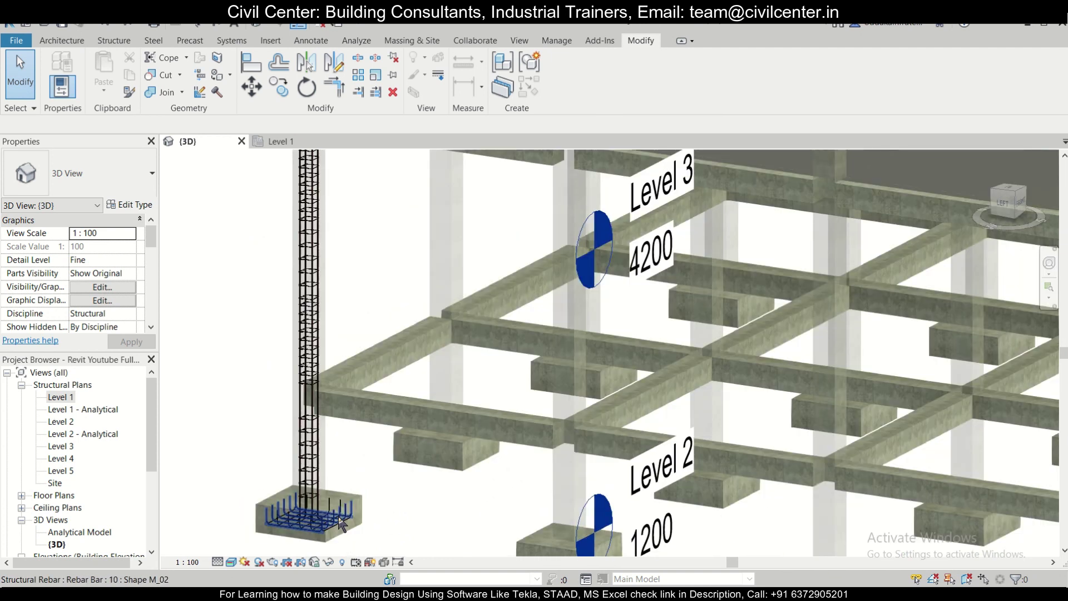
{"action": "scroll", "coordinate": [342, 523], "scroll_direction": "down", "scroll_amount": 4}
{"action": "scroll", "coordinate": [326, 395], "scroll_direction": "up", "scroll_amount": 2}
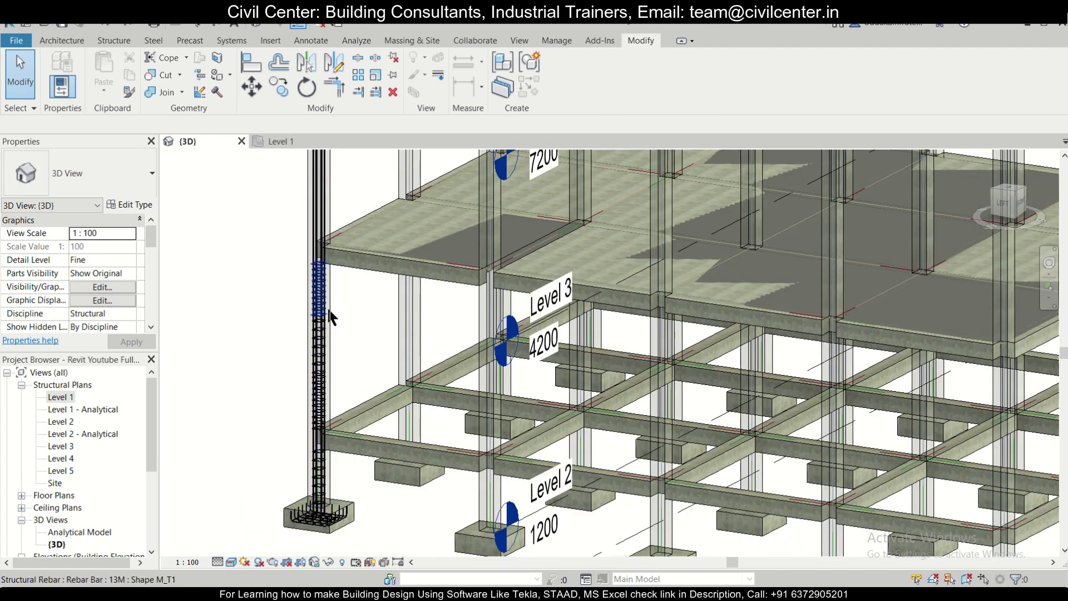
{"action": "middle_click_drag", "start_coordinate": [350, 295], "coordinate": [419, 289]}
{"action": "scroll", "coordinate": [394, 386], "scroll_direction": "down", "scroll_amount": 4}
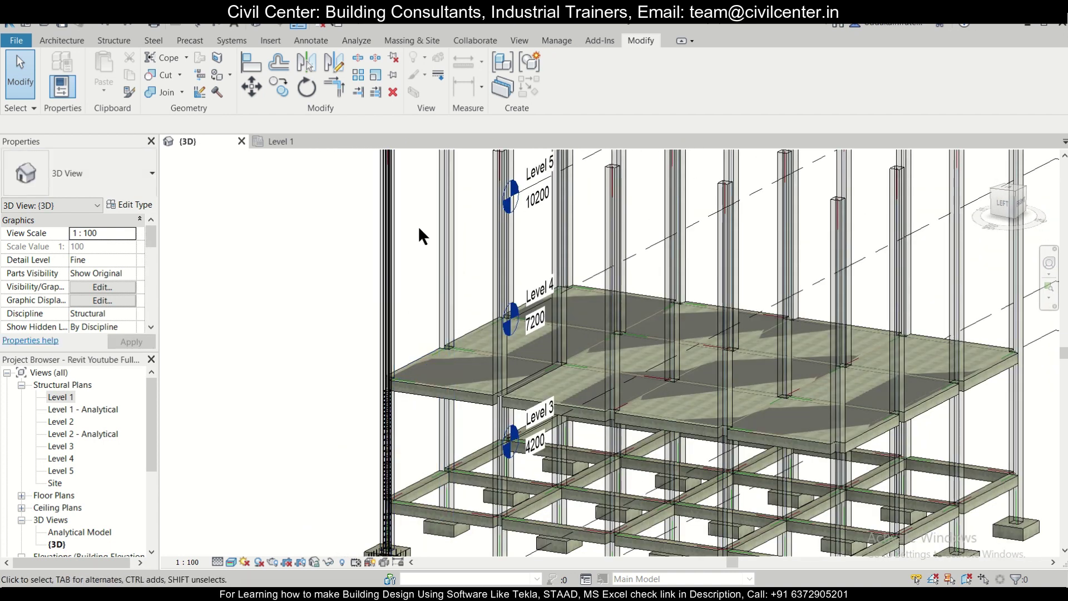
{"action": "scroll", "coordinate": [417, 484], "scroll_direction": "up", "scroll_amount": 3}
{"action": "middle_click_drag", "start_coordinate": [415, 439], "coordinate": [368, 422]}
{"action": "scroll", "coordinate": [367, 424], "scroll_direction": "up", "scroll_amount": 5}
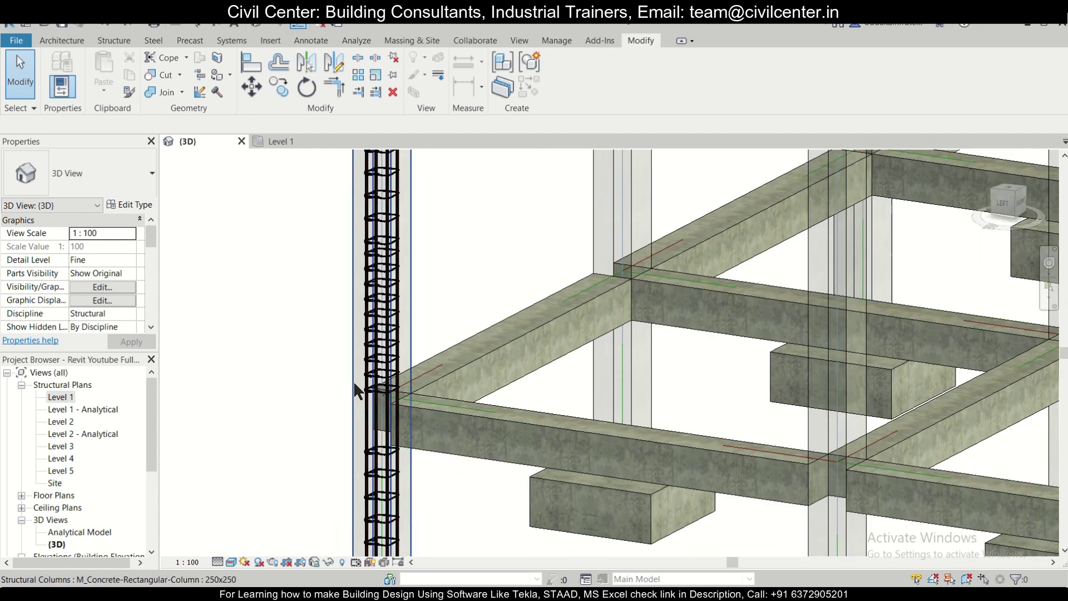
{"action": "scroll", "coordinate": [371, 415], "scroll_direction": "down", "scroll_amount": 5}
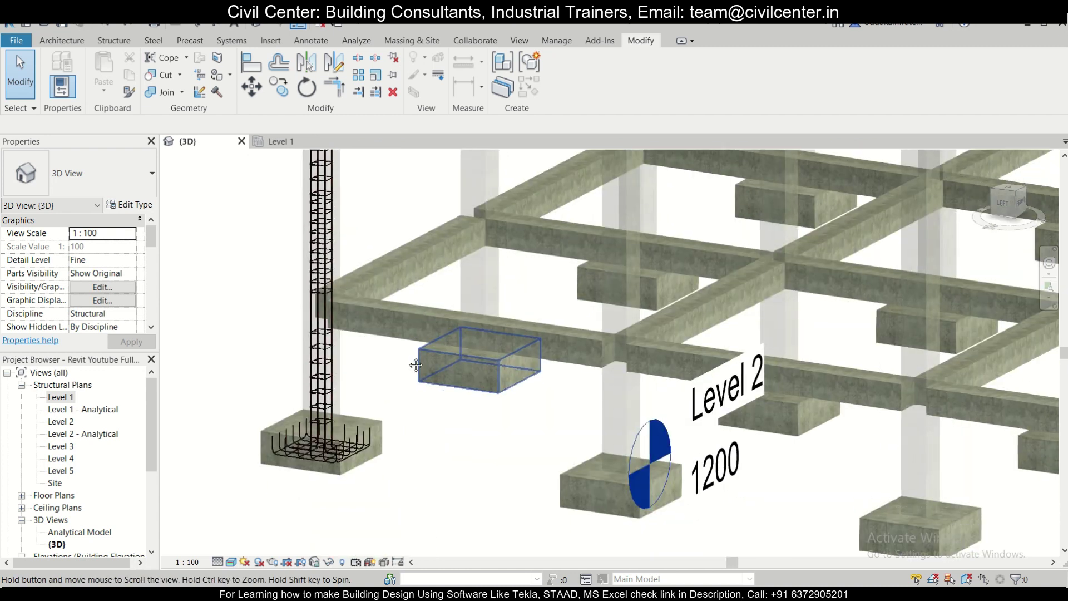
{"action": "scroll", "coordinate": [422, 394], "scroll_direction": "down", "scroll_amount": 3}
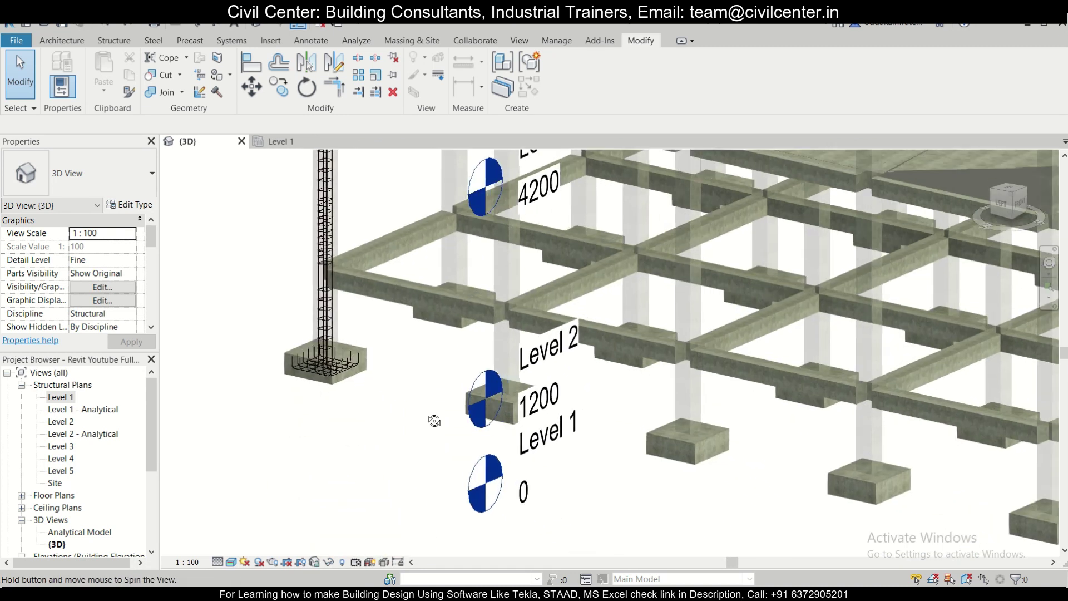
{"action": "scroll", "coordinate": [423, 410], "scroll_direction": "down", "scroll_amount": 2}
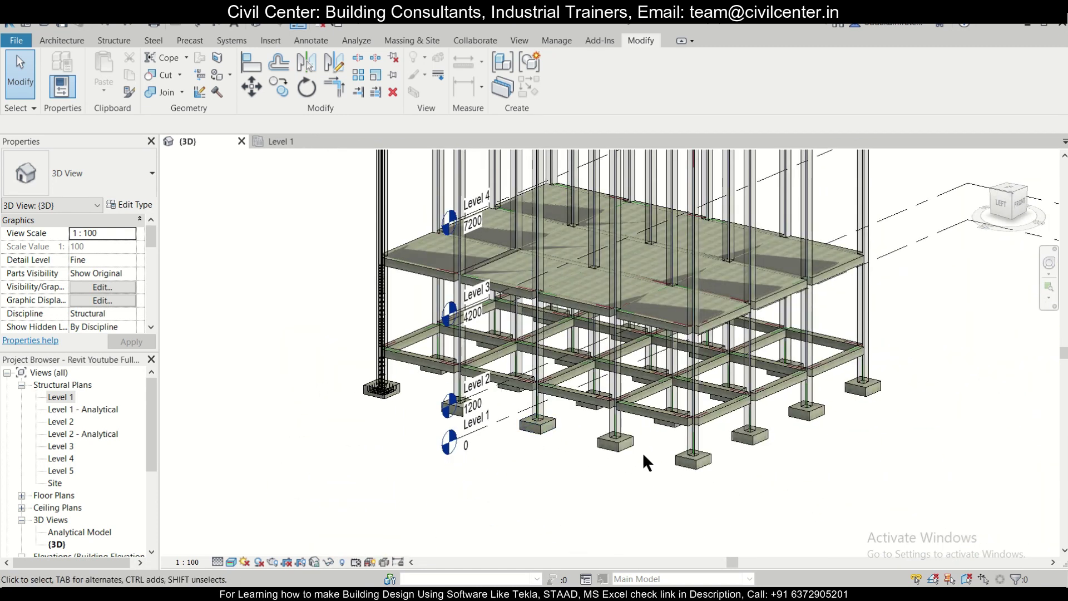
{"action": "scroll", "coordinate": [822, 470], "scroll_direction": "up", "scroll_amount": 3}
{"action": "mouse_move", "coordinate": [837, 474]}
{"action": "middle_mouse_down", "text": "shift"}
{"action": "mouse_move", "coordinate": [822, 477]}
{"action": "mouse_move", "coordinate": [810, 450]}
{"action": "mouse_move", "coordinate": [818, 405]}
{"action": "mouse_move", "coordinate": [834, 449]}
{"action": "mouse_move", "coordinate": [892, 468]}
{"action": "mouse_move", "coordinate": [845, 481]}
{"action": "middle_mouse_up", "text": "shift"}
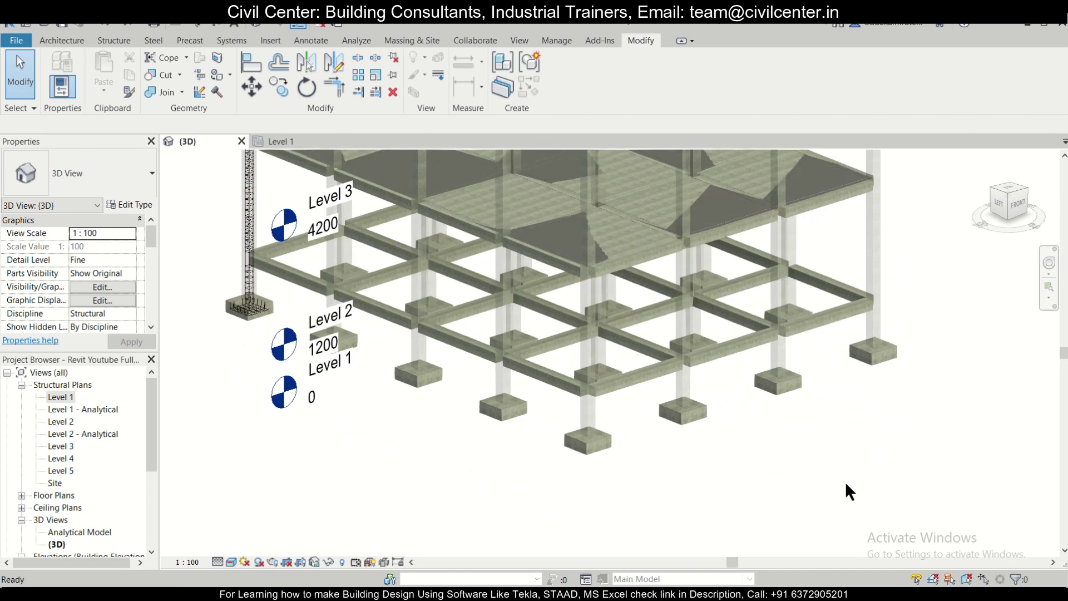
{"action": "scroll", "coordinate": [241, 283], "scroll_direction": "up", "scroll_amount": 3}
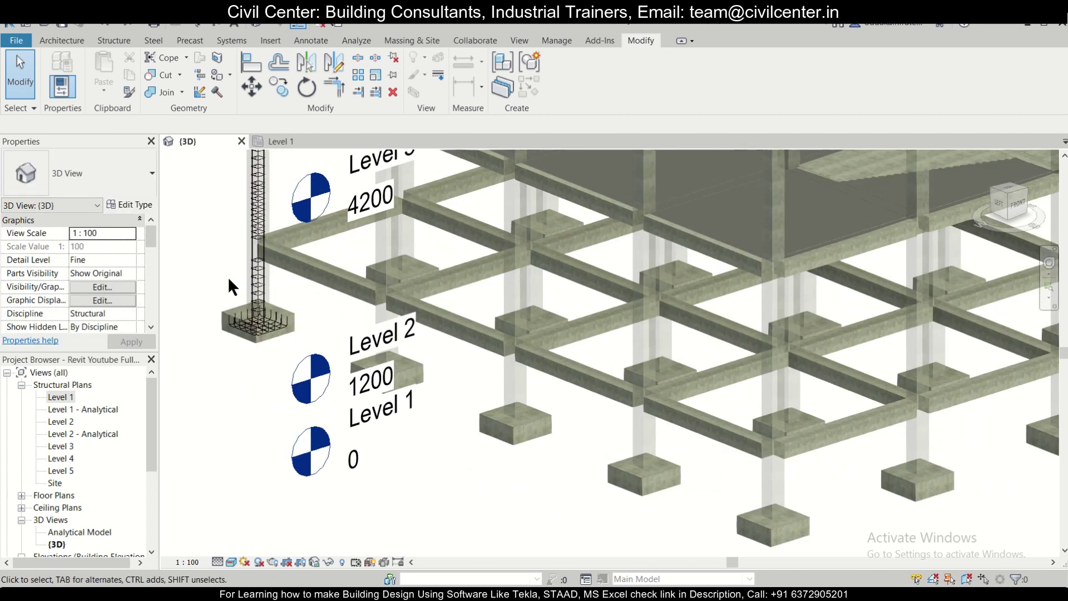
{"action": "scroll", "coordinate": [422, 378], "scroll_direction": "down", "scroll_amount": 3}
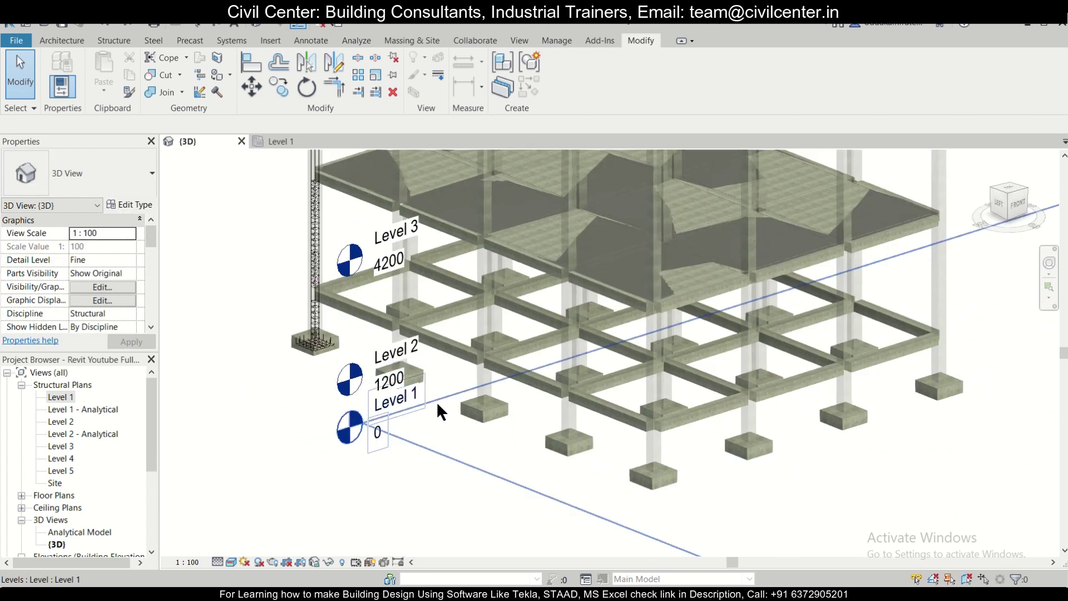
{"action": "middle_click_drag", "start_coordinate": [436, 402], "coordinate": [576, 446]}
{"action": "middle_click_drag", "start_coordinate": [996, 477], "coordinate": [907, 467], "text": "shift"}
{"action": "scroll", "coordinate": [907, 467], "scroll_direction": "down", "scroll_amount": 4}
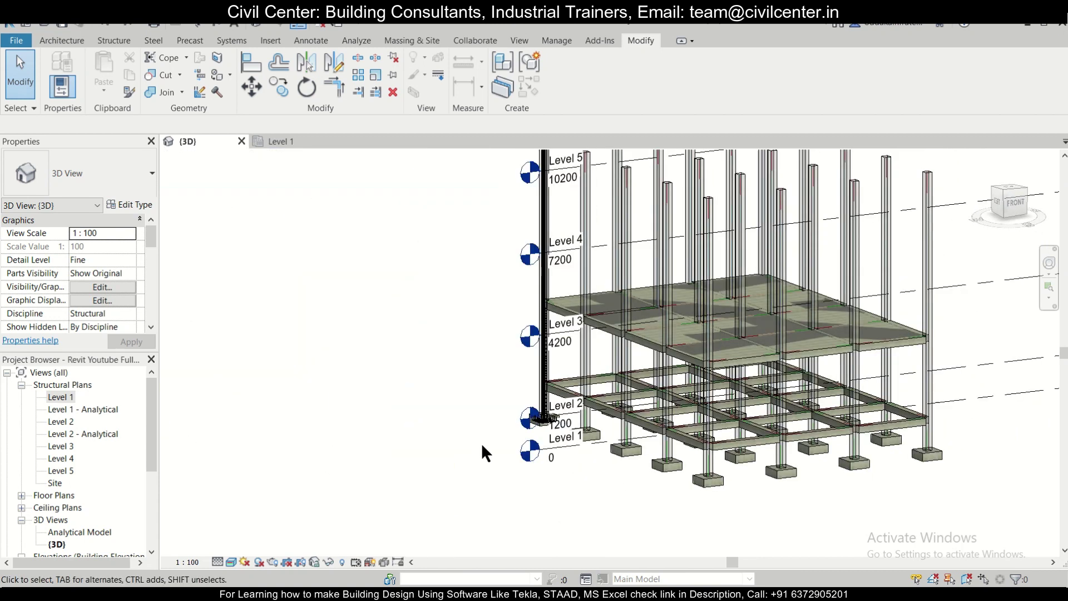
{"action": "scroll", "coordinate": [413, 489], "scroll_direction": "up", "scroll_amount": 5}
{"action": "middle_click_drag", "start_coordinate": [517, 514], "coordinate": [348, 344], "text": "shift"}
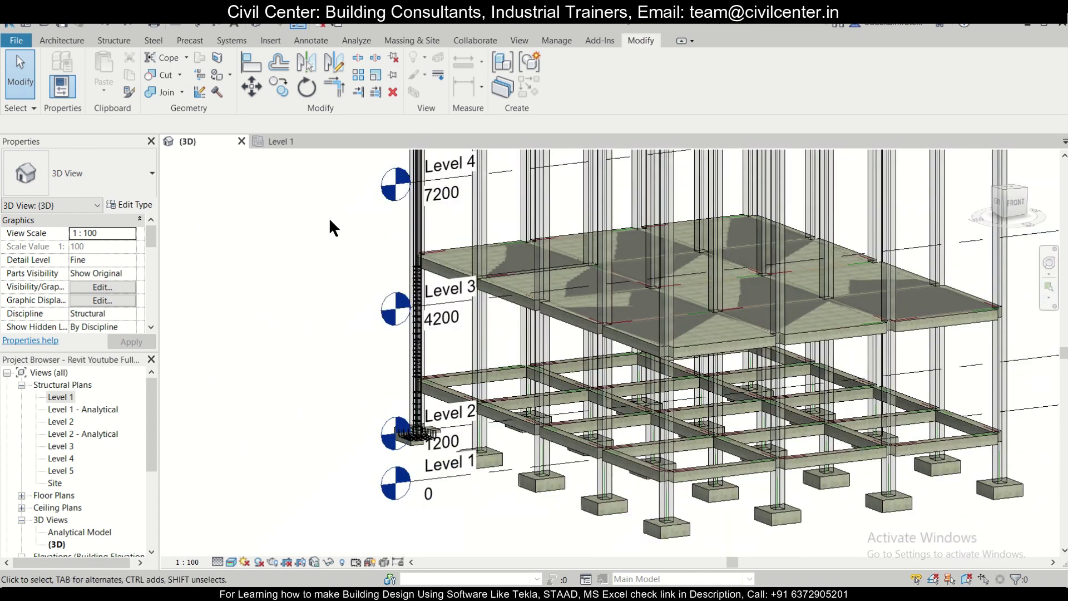
Window-select the reinforced column, its footing and all their rebar.
{"action": "left_click_drag", "start_coordinate": [330, 220], "coordinate": [480, 374]}
{"action": "scroll", "coordinate": [274, 276], "scroll_direction": "down", "scroll_amount": 4}
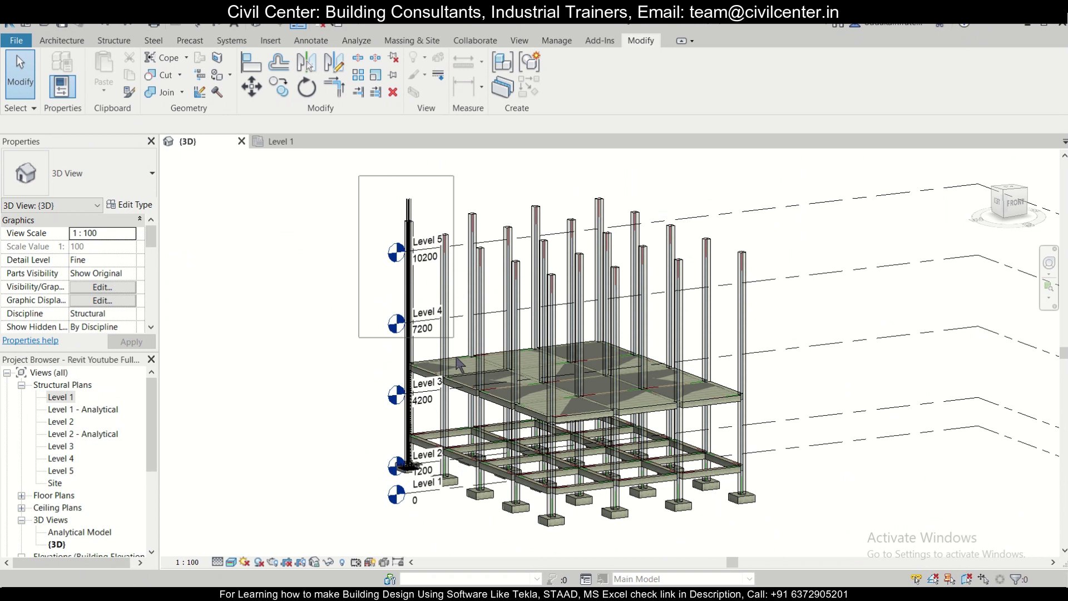
{"action": "left_click_drag", "start_coordinate": [460, 365], "coordinate": [428, 492]}
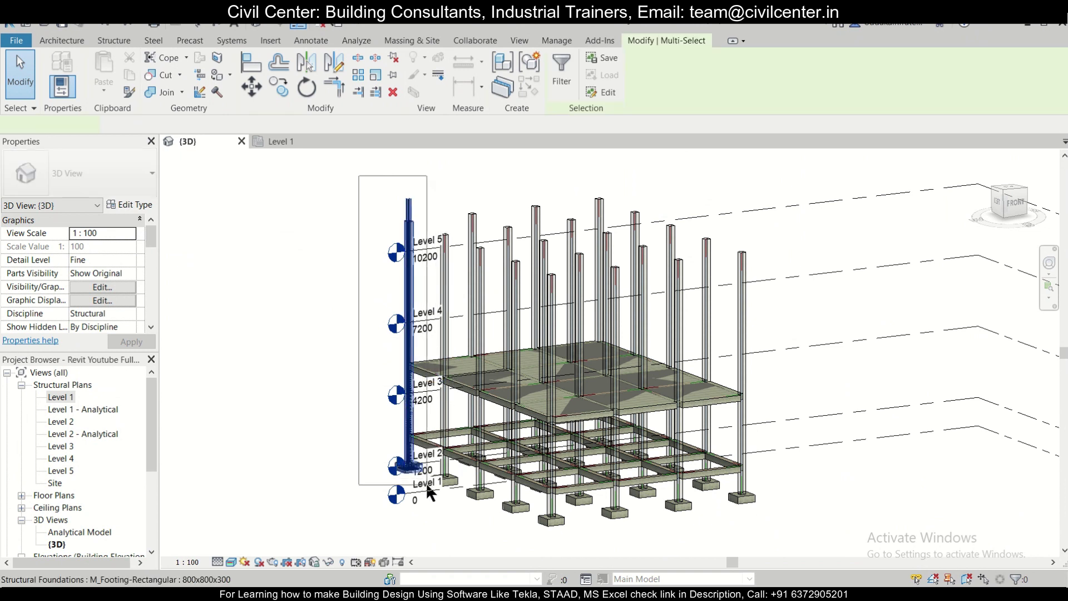
{"action": "scroll", "coordinate": [411, 473], "scroll_direction": "up", "scroll_amount": 8}
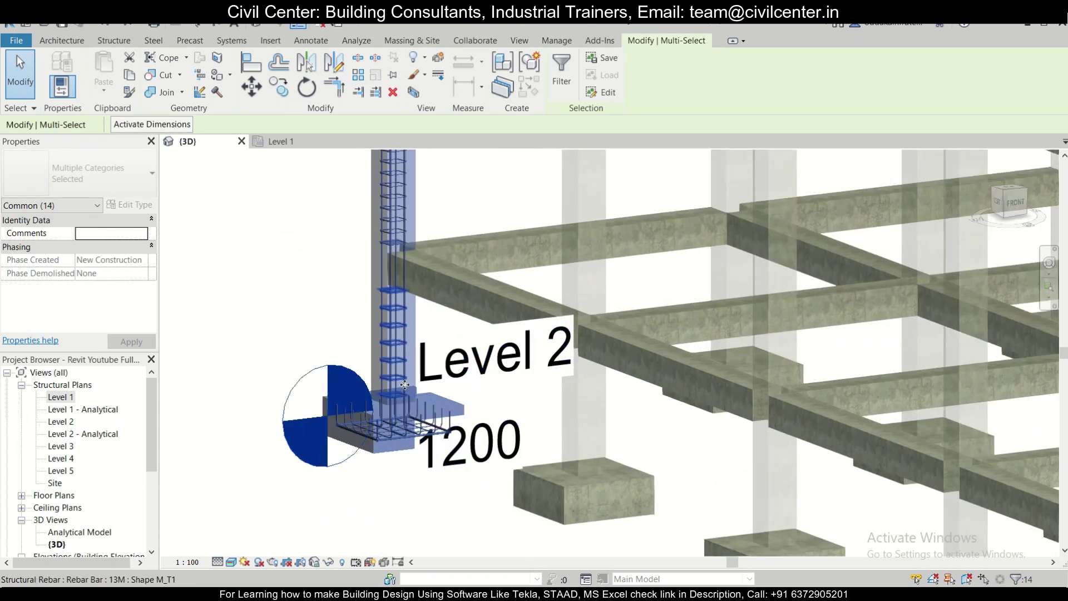
{"action": "scroll", "coordinate": [404, 385], "scroll_direction": "down", "scroll_amount": 5}
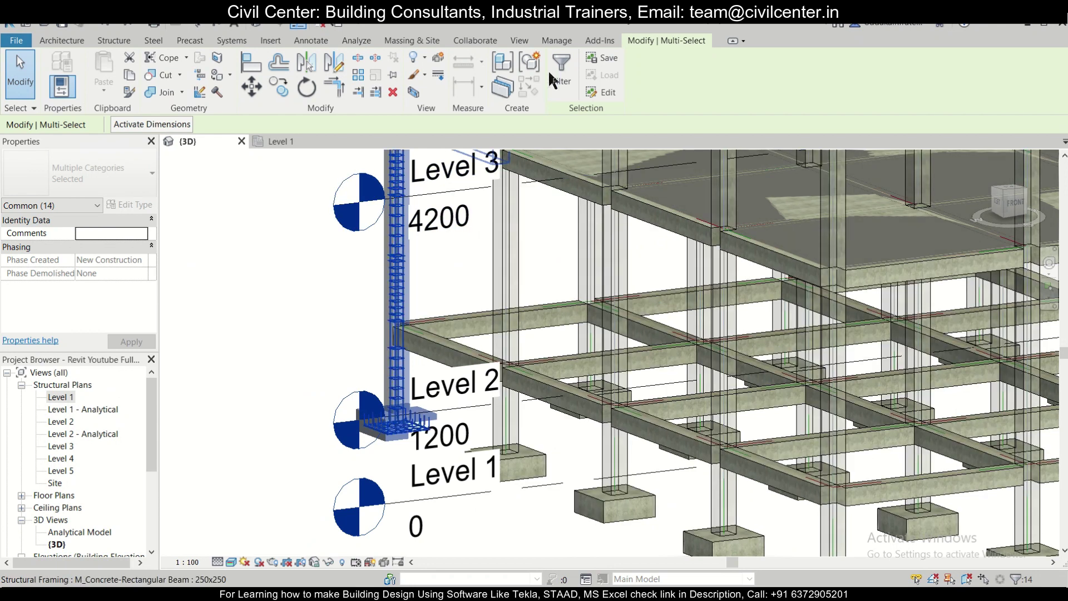
Filter out columns, foundations and analytical elements so only the 10 rebars stay selected.
{"action": "left_click", "coordinate": [562, 65]}
{"action": "left_click", "coordinate": [421, 251]}
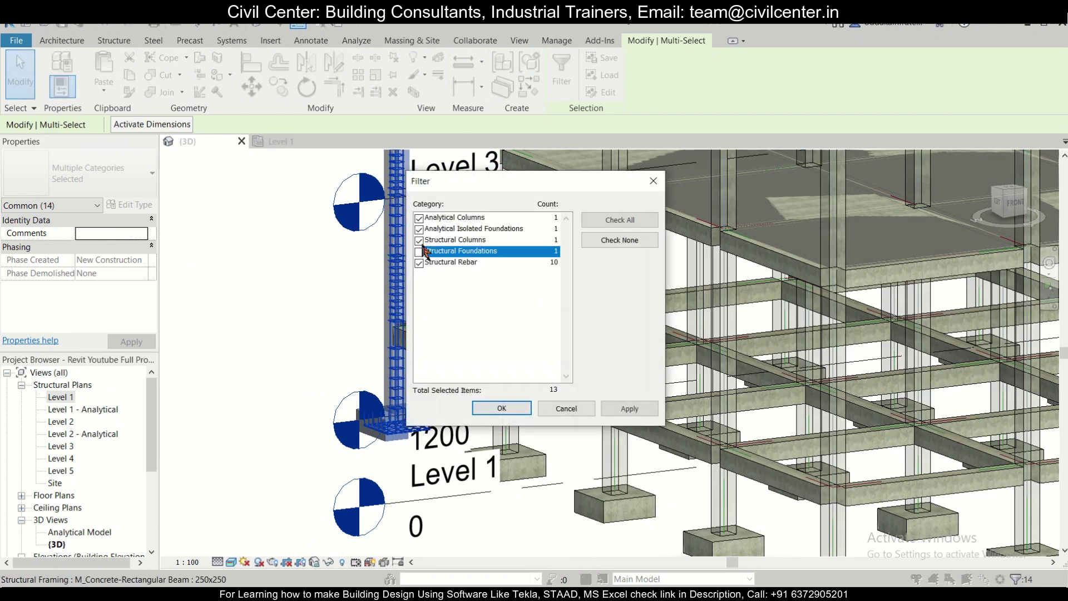
{"action": "left_click", "coordinate": [421, 240]}
{"action": "left_click", "coordinate": [421, 229]}
{"action": "left_click", "coordinate": [422, 218]}
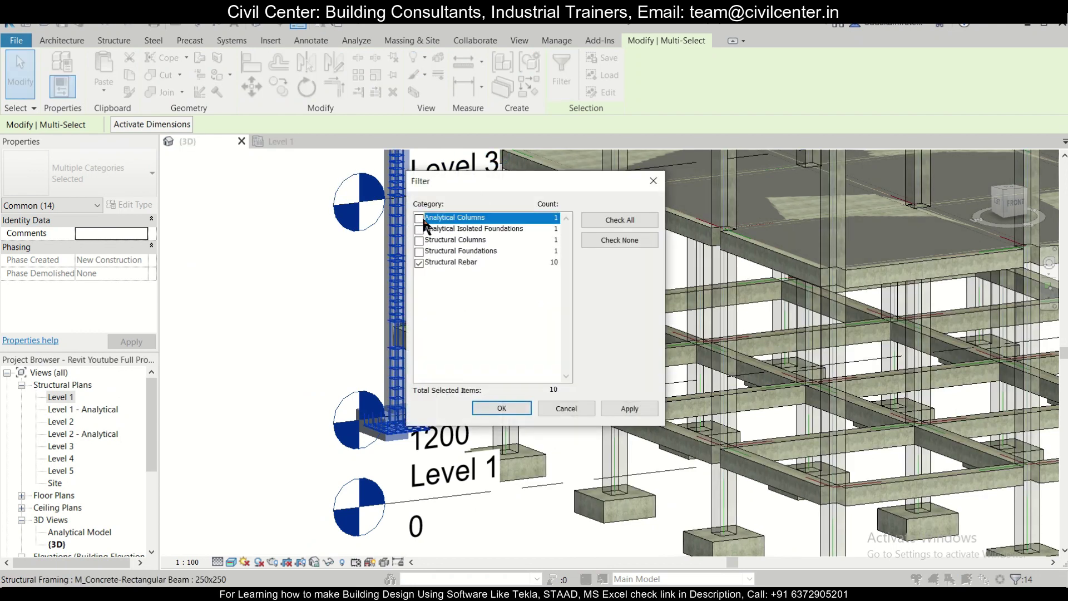
{"action": "left_click", "coordinate": [501, 409]}
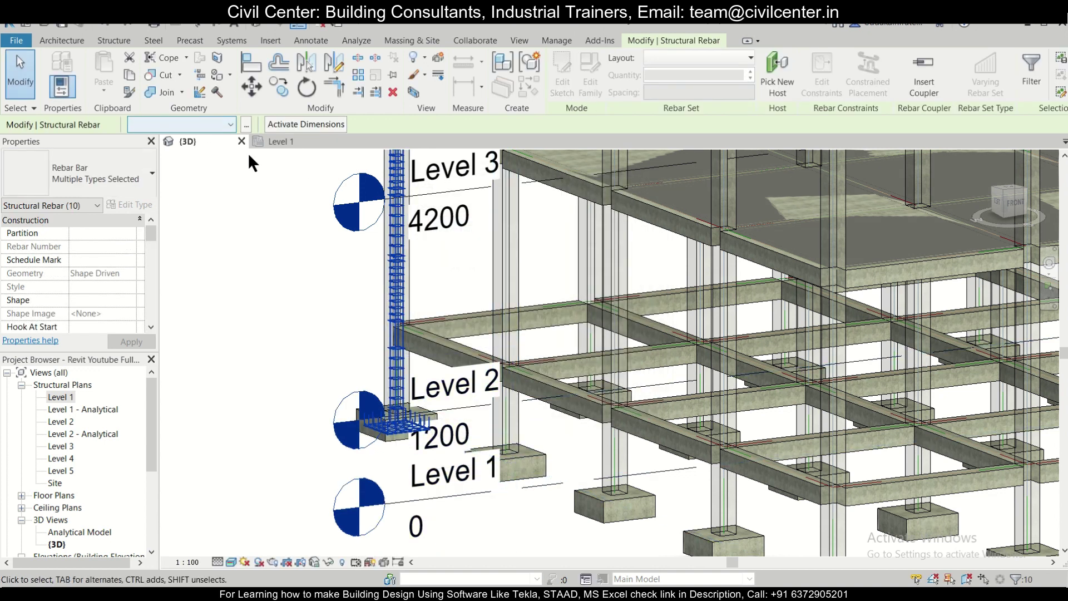
On the Level 1 plan, start a Copy of the selected rebar with Multiple enabled.
{"action": "left_click", "coordinate": [278, 141]}
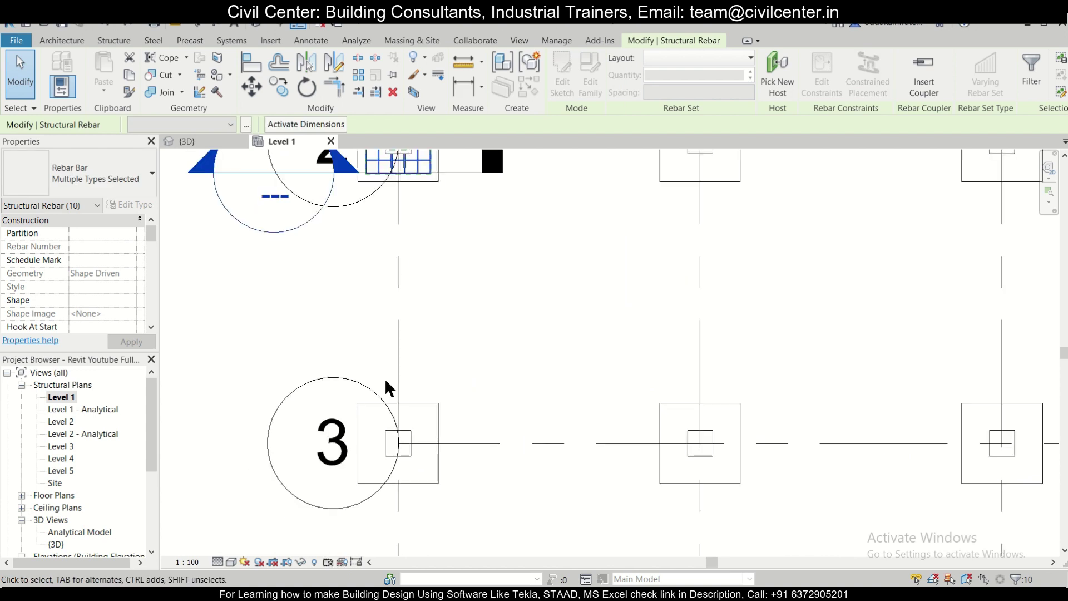
{"action": "scroll", "coordinate": [473, 413], "scroll_direction": "down", "scroll_amount": 2}
{"action": "middle_click_drag", "start_coordinate": [465, 357], "coordinate": [464, 411]}
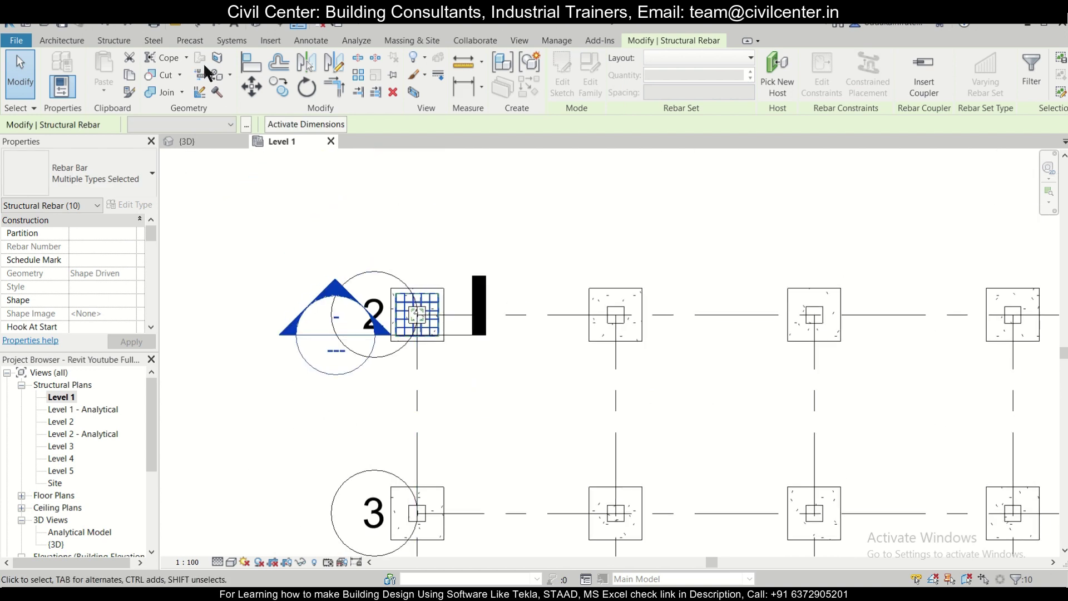
{"action": "left_click", "coordinate": [271, 87]}
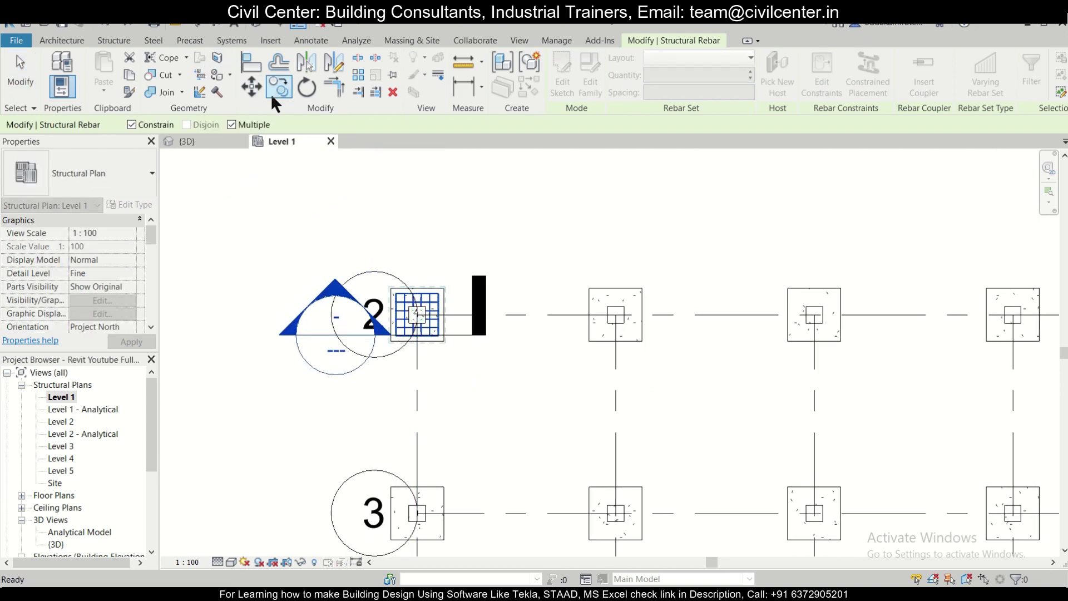
{"action": "left_click", "coordinate": [232, 125]}
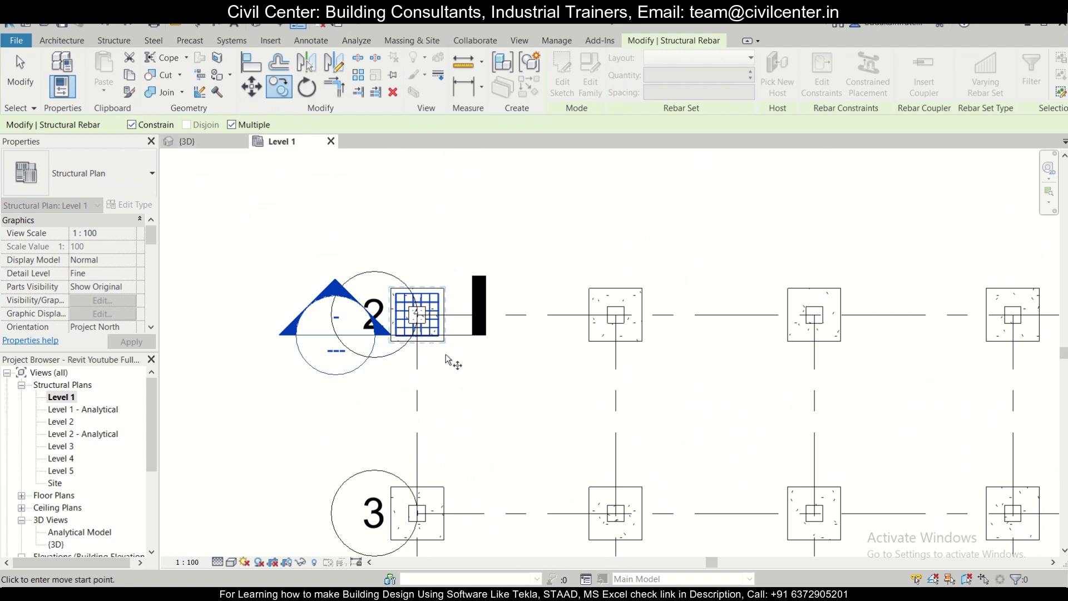
{"action": "scroll", "coordinate": [448, 361], "scroll_direction": "up", "scroll_amount": 2}
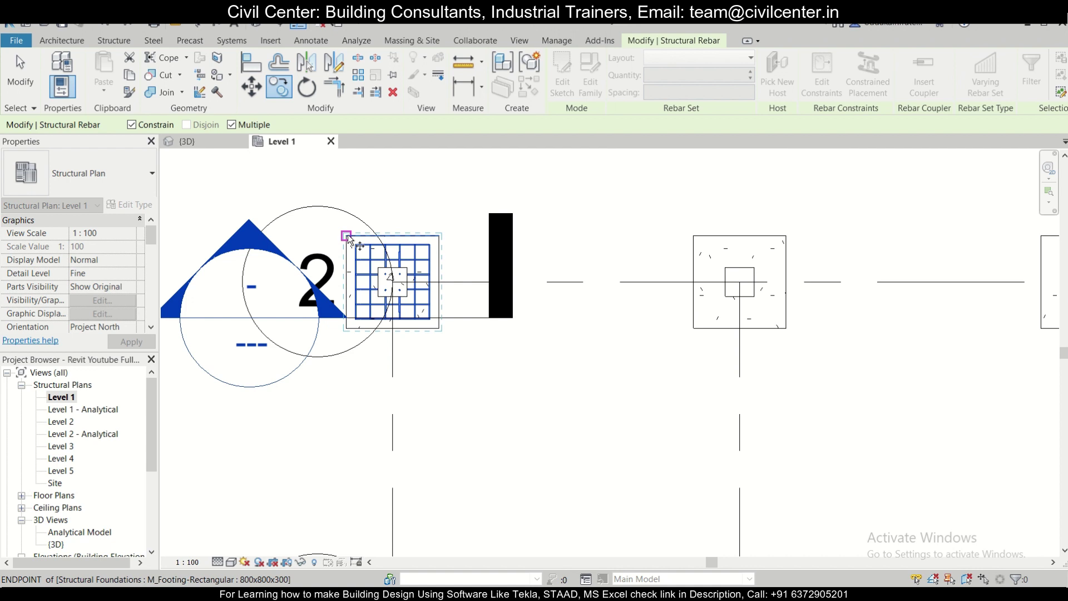
Copy the rebar from the footing corner into the second, third and fourth footings along grid 2.
{"action": "left_click", "coordinate": [348, 235]}
{"action": "scroll", "coordinate": [513, 345], "scroll_direction": "down", "scroll_amount": 2}
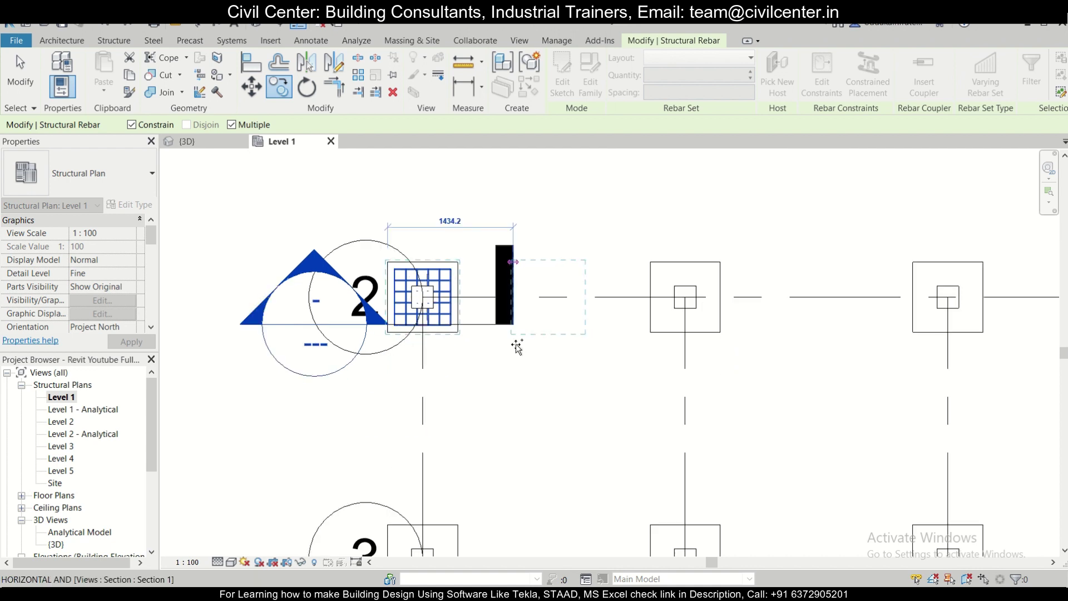
{"action": "left_click", "coordinate": [651, 263]}
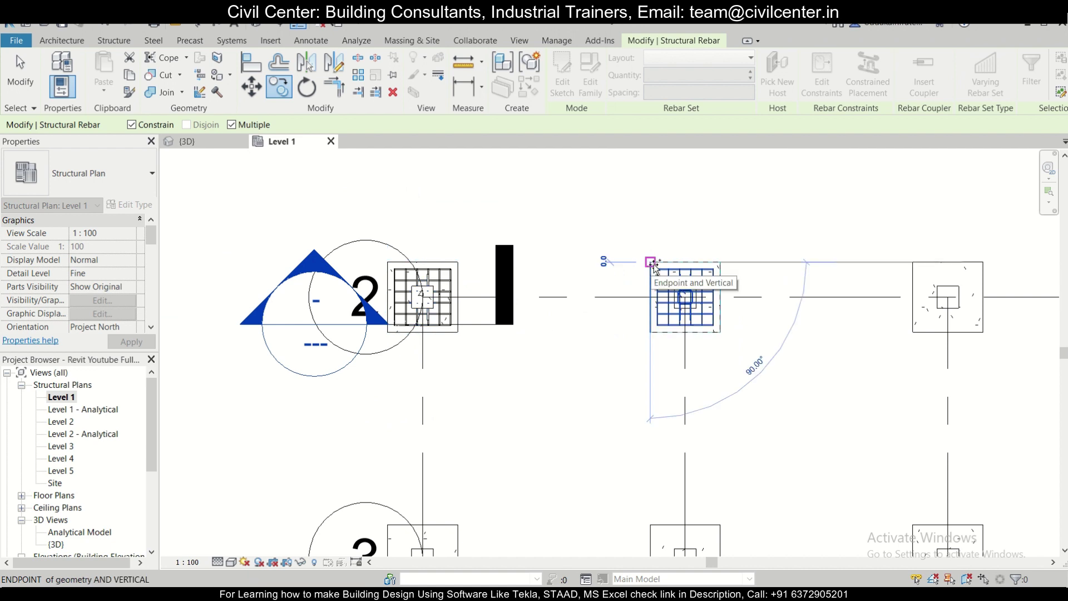
{"action": "middle_click_drag", "start_coordinate": [818, 317], "coordinate": [485, 232]}
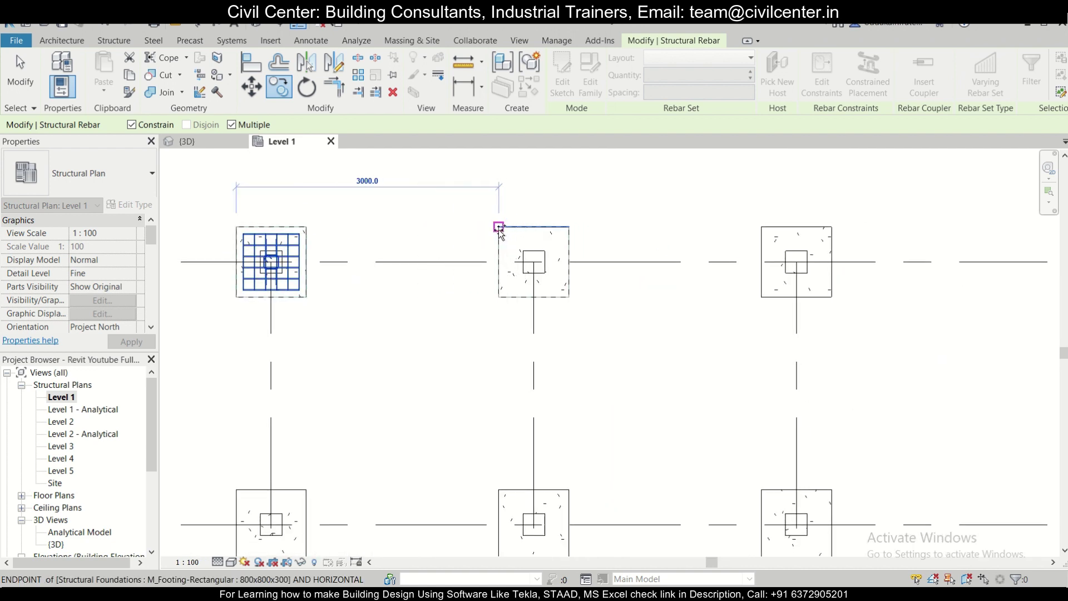
{"action": "left_click", "coordinate": [499, 228]}
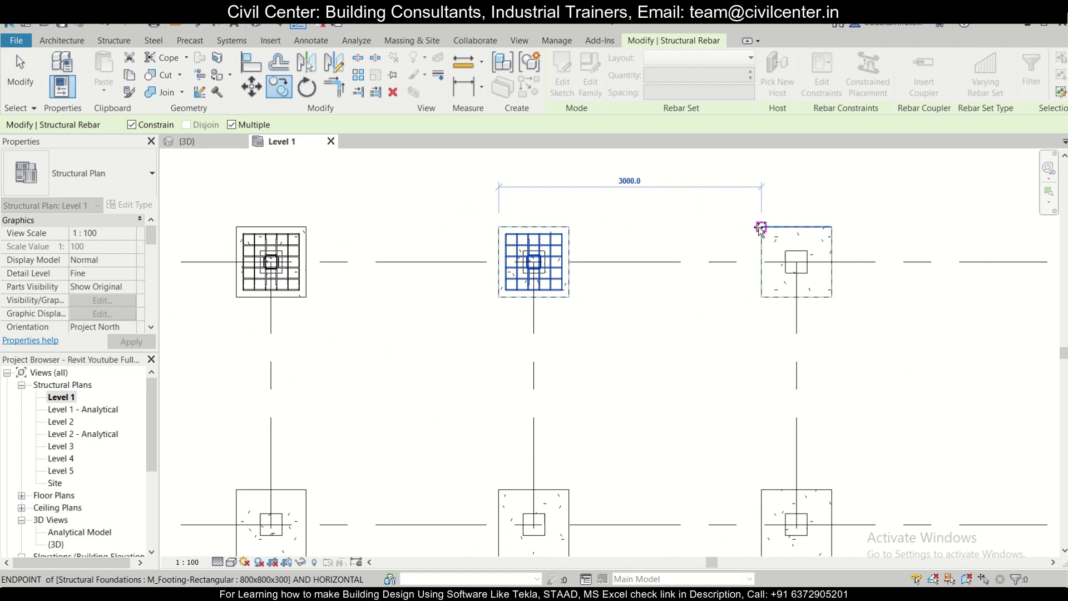
{"action": "left_click", "coordinate": [761, 228]}
{"action": "scroll", "coordinate": [673, 278], "scroll_direction": "down", "scroll_amount": 2}
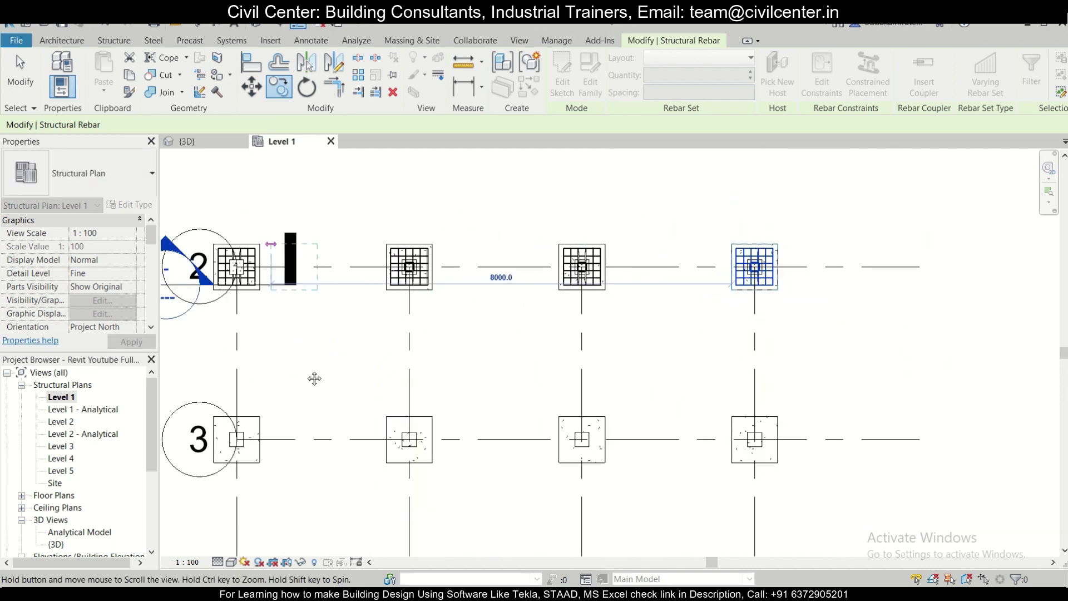
{"action": "middle_click_drag", "start_coordinate": [314, 378], "coordinate": [485, 275]}
{"action": "scroll", "coordinate": [404, 313], "scroll_direction": "up", "scroll_amount": 2}
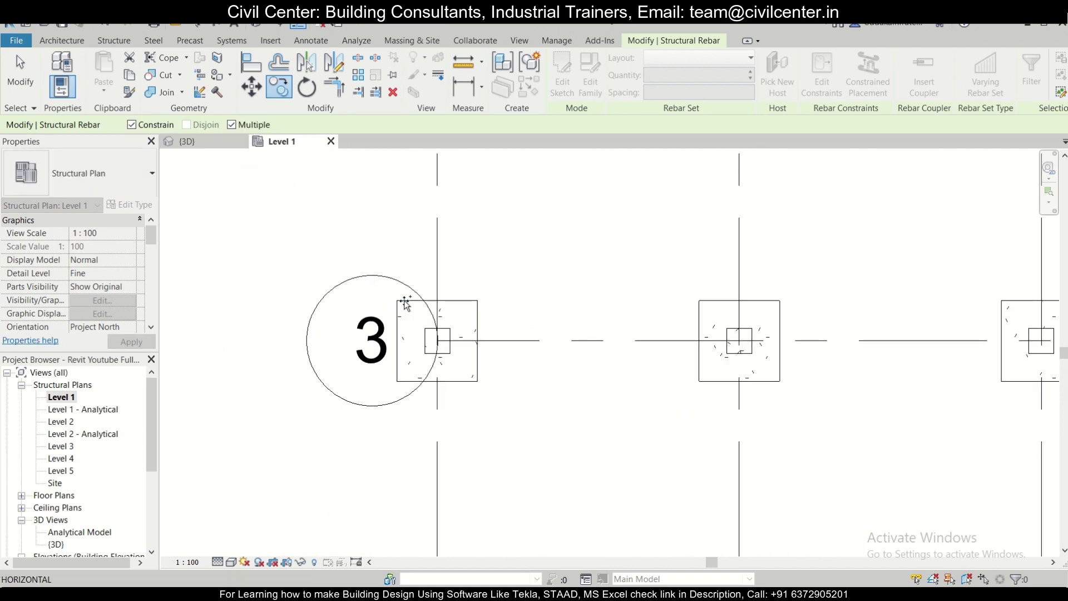
{"action": "scroll", "coordinate": [398, 303], "scroll_direction": "up", "scroll_amount": 1}
{"action": "scroll", "coordinate": [394, 300], "scroll_direction": "down", "scroll_amount": 2}
{"action": "scroll", "coordinate": [396, 298], "scroll_direction": "down", "scroll_amount": 2}
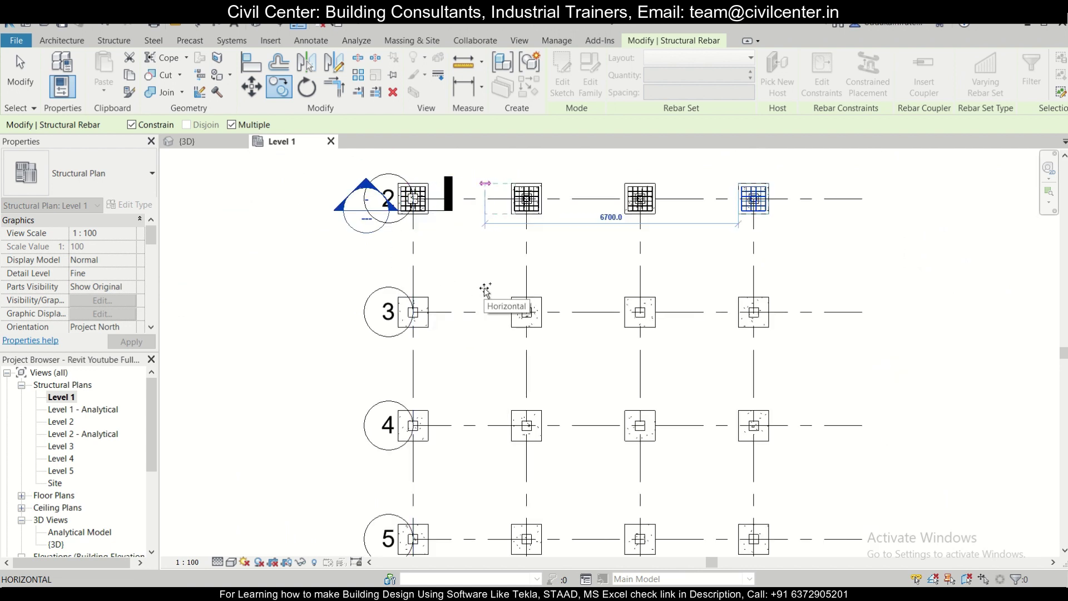
{"action": "key", "text": "Escape"}
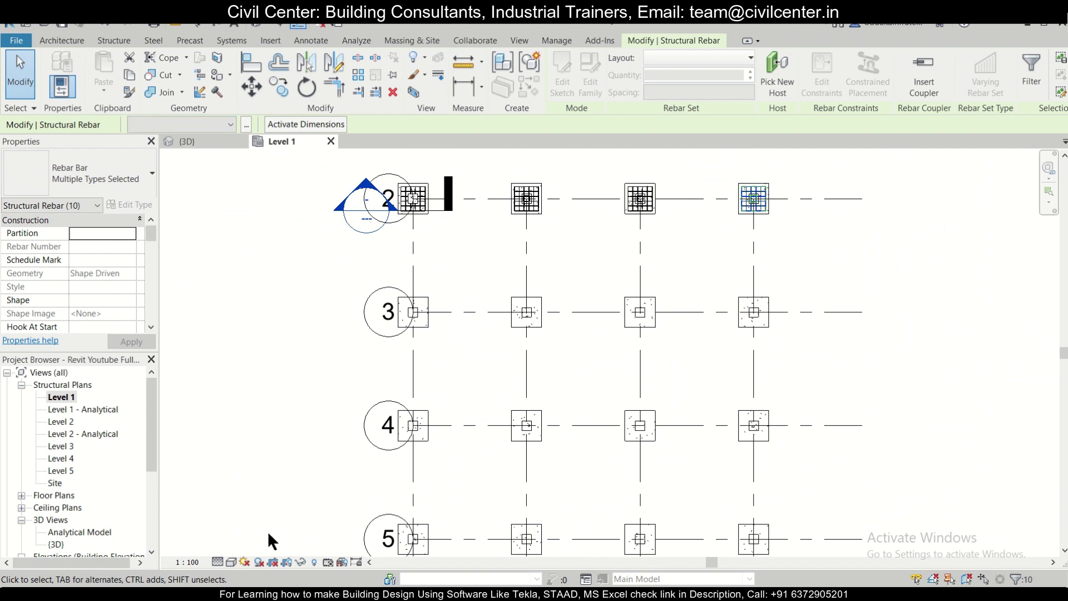
{"action": "left_click", "coordinate": [192, 145]}
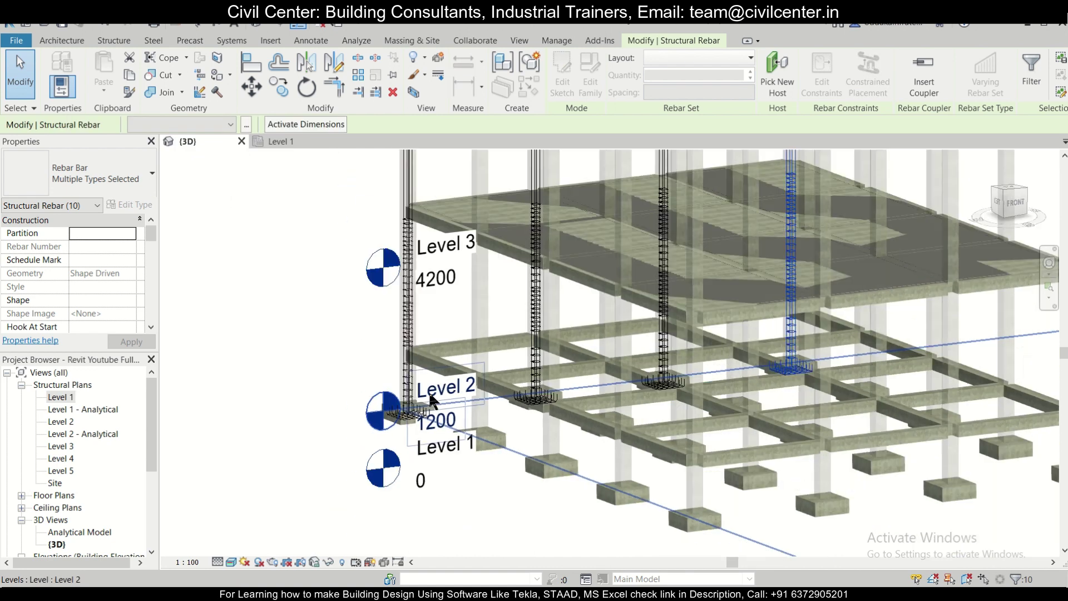
{"action": "middle_click_drag", "start_coordinate": [433, 399], "coordinate": [403, 432], "text": "shift"}
{"action": "scroll", "coordinate": [349, 186], "scroll_direction": "up", "scroll_amount": 3}
{"action": "key", "text": "Escape"}
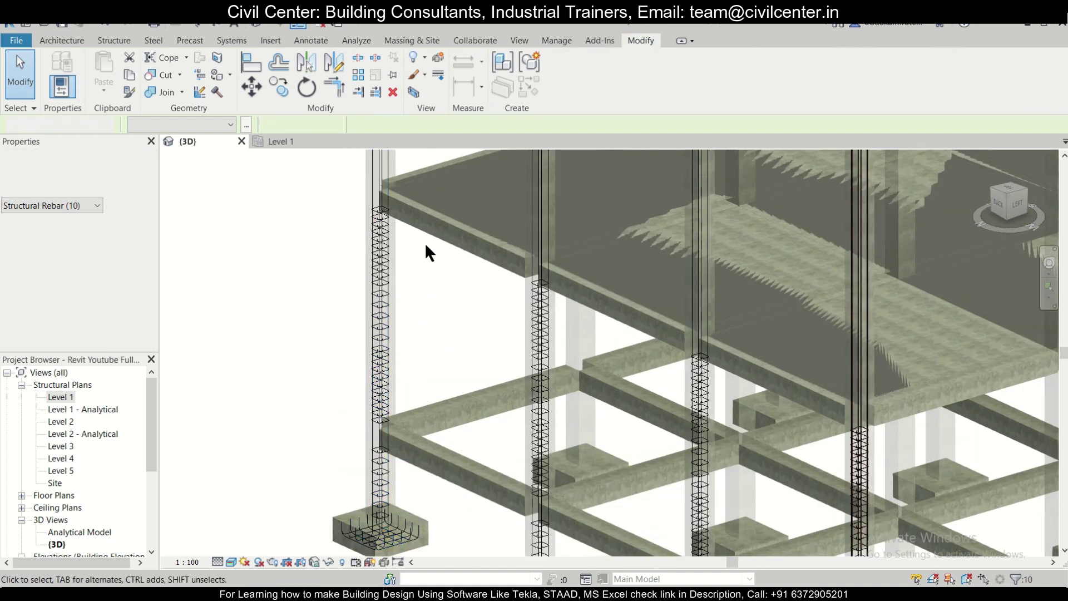
{"action": "scroll", "coordinate": [425, 242], "scroll_direction": "down", "scroll_amount": 5}
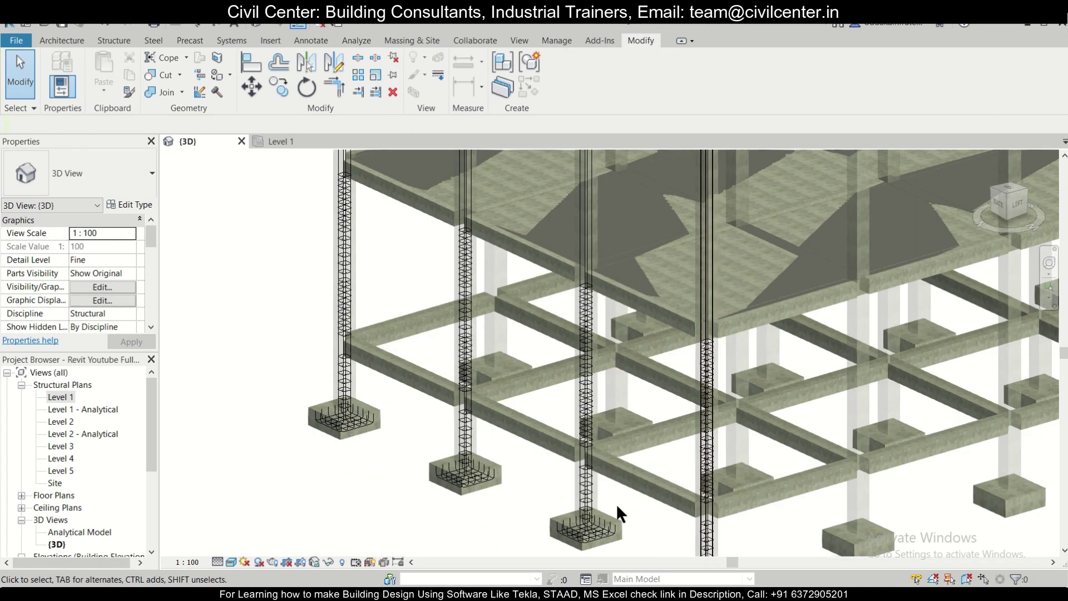
{"action": "scroll", "coordinate": [616, 503], "scroll_direction": "down", "scroll_amount": 4}
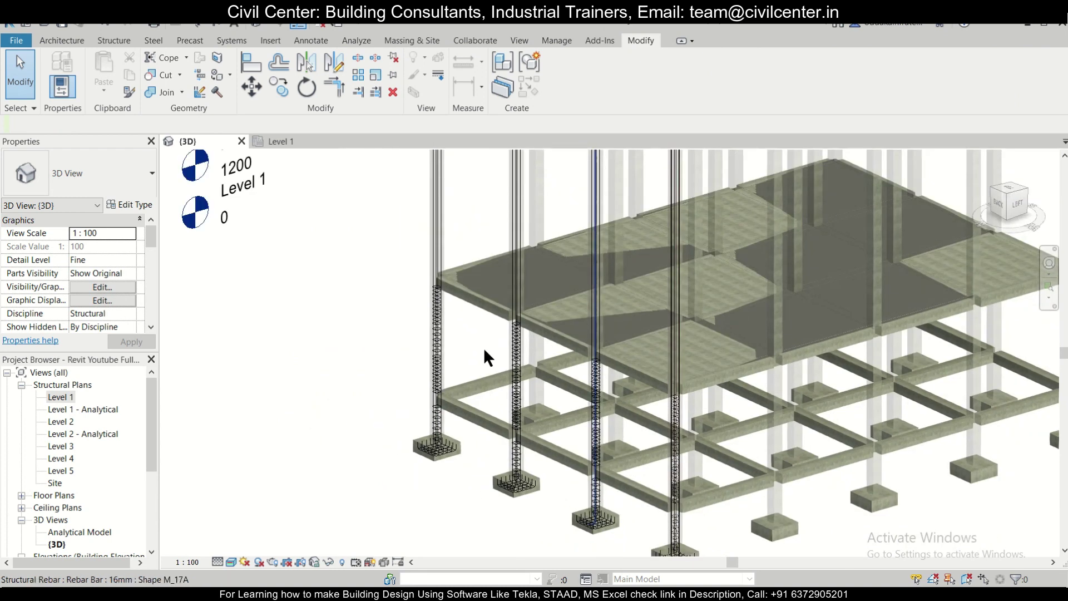
{"action": "left_click", "coordinate": [282, 142]}
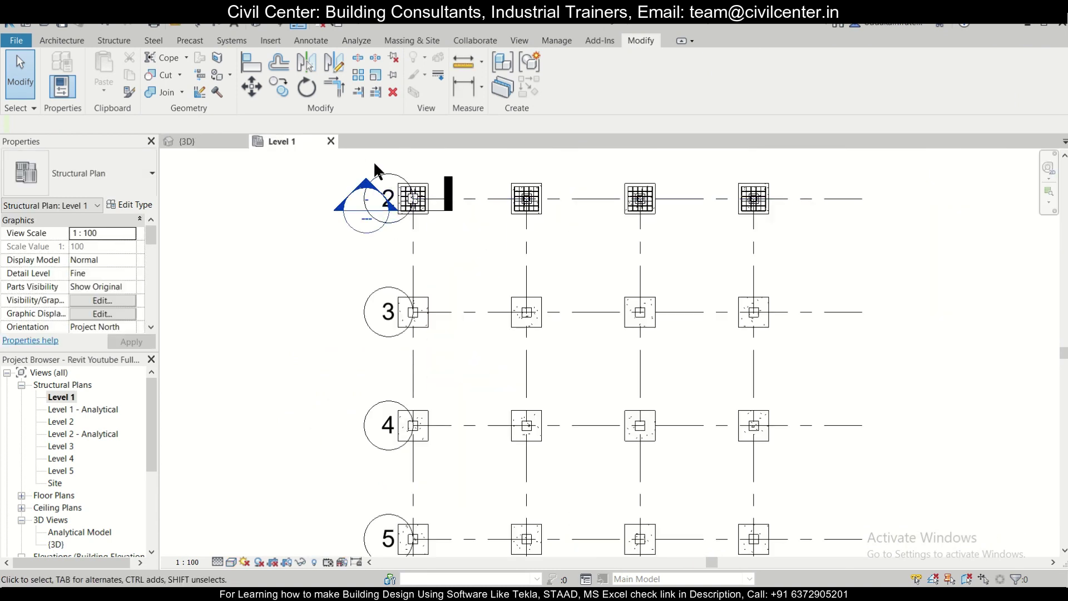
Window-select the grid 2 footing row and filter it down to its 28 rebar elements.
{"action": "left_click_drag", "start_coordinate": [373, 161], "coordinate": [872, 262]}
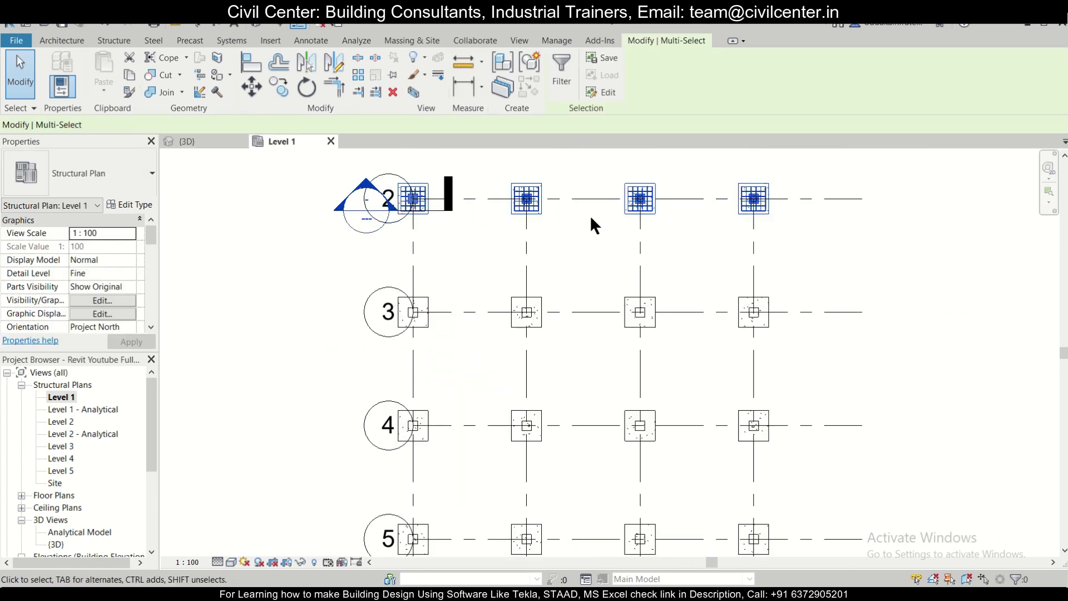
{"action": "left_click", "coordinate": [560, 78]}
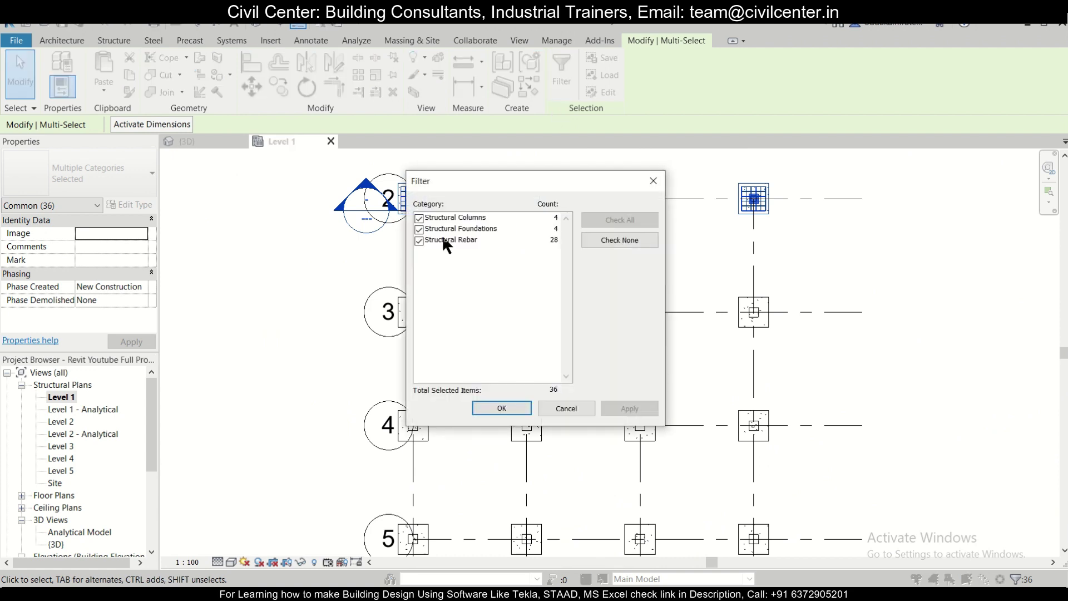
{"action": "left_click", "coordinate": [419, 218]}
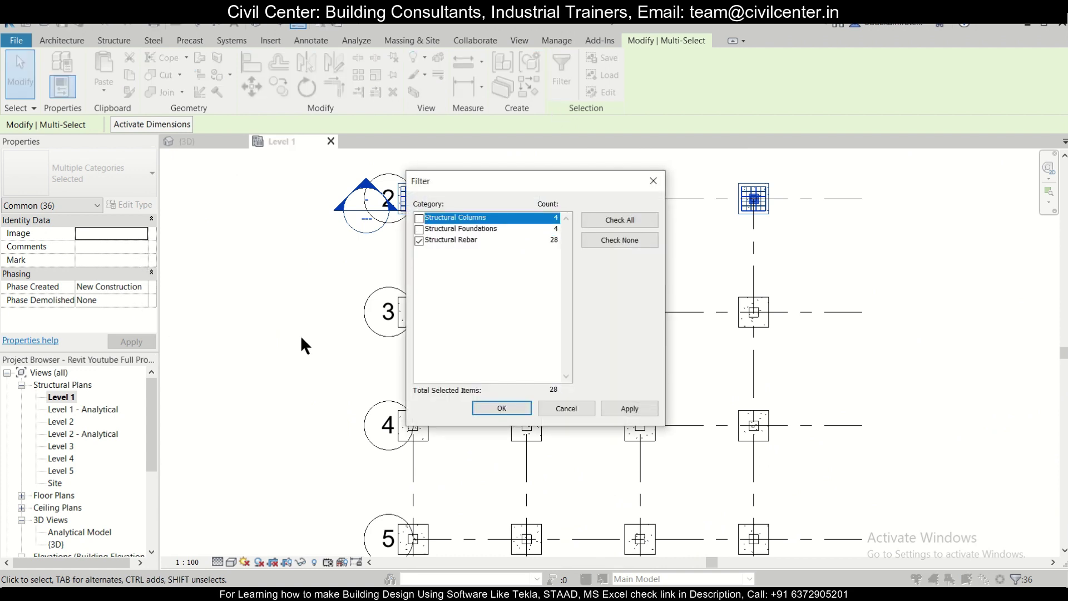
{"action": "left_click", "coordinate": [512, 407]}
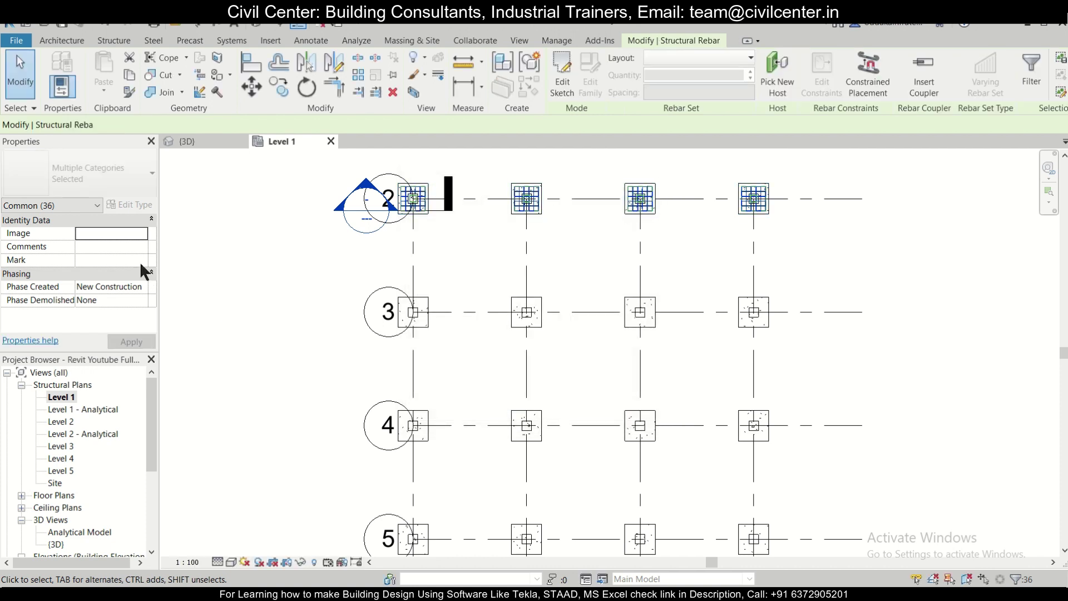
{"action": "left_click_drag", "start_coordinate": [153, 239], "coordinate": [153, 273]}
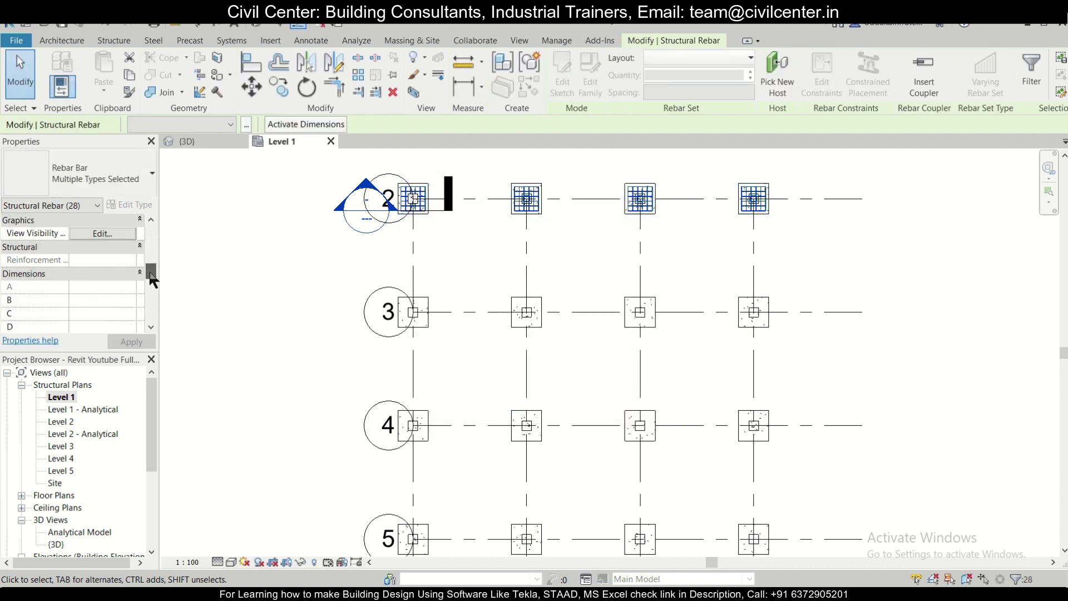
Set the selected rebar to display as solid in the {3D} view.
{"action": "left_click", "coordinate": [108, 235]}
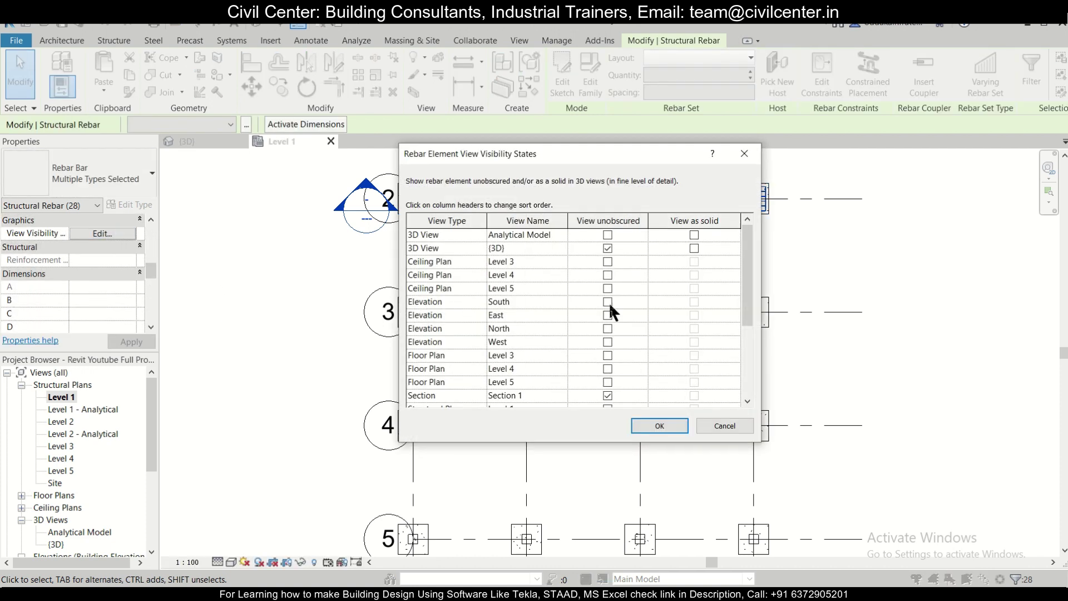
{"action": "left_click", "coordinate": [694, 248]}
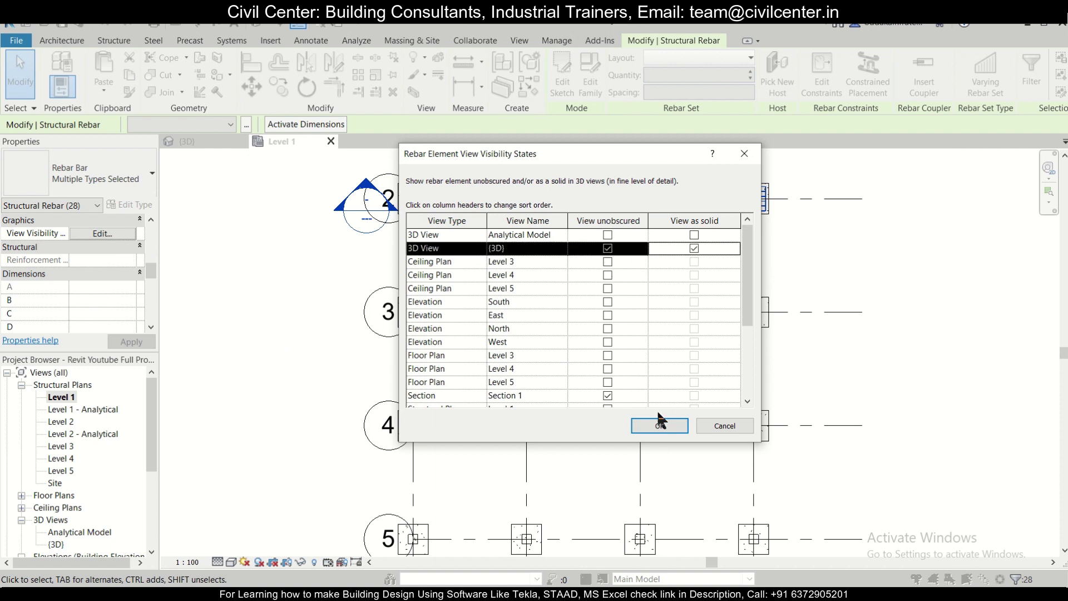
{"action": "left_click", "coordinate": [654, 425]}
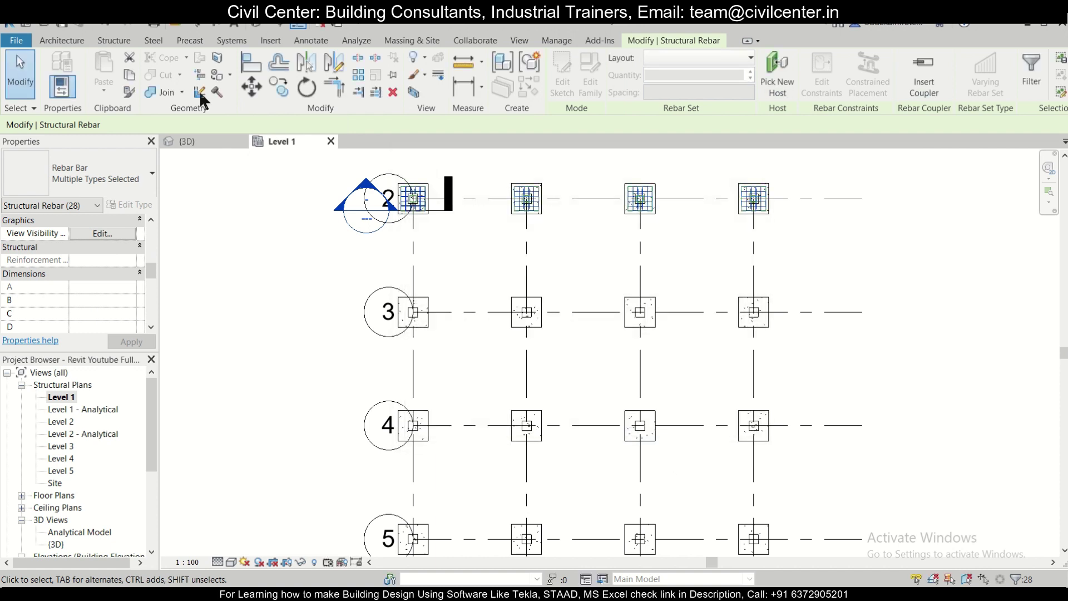
In the {3D} view, deselect the rebar and zoom to inspect the cages.
{"action": "left_click", "coordinate": [195, 142]}
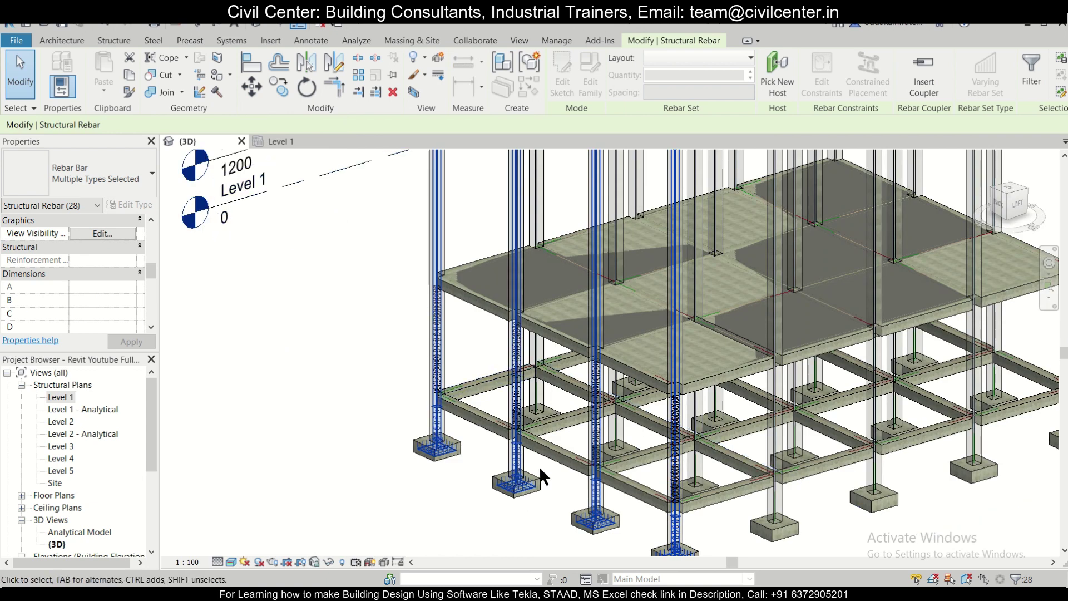
{"action": "left_click", "coordinate": [562, 514]}
{"action": "scroll", "coordinate": [564, 518], "scroll_direction": "up", "scroll_amount": 6}
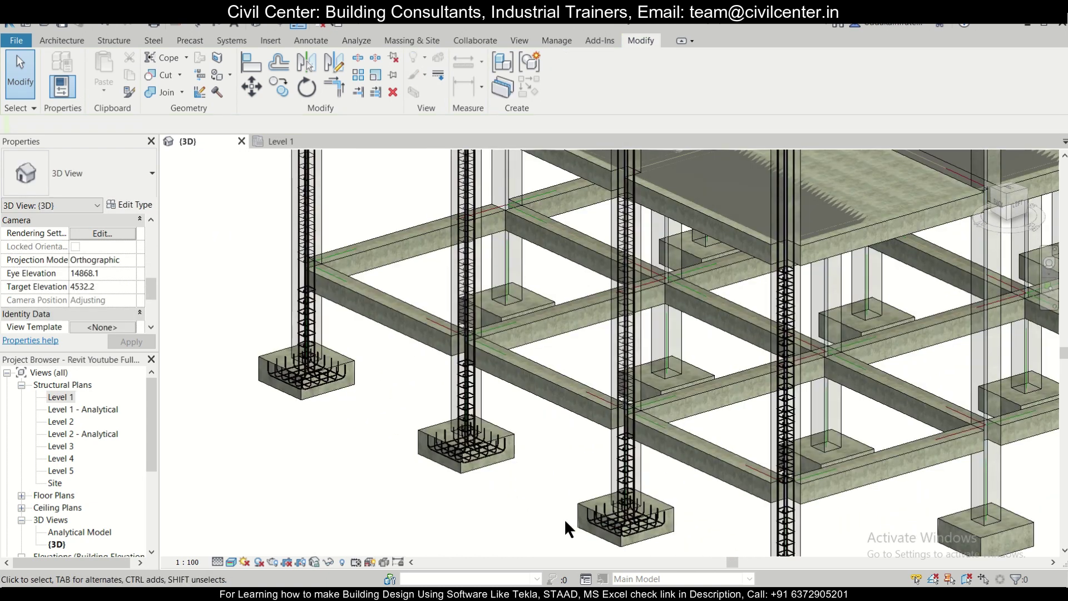
{"action": "scroll", "coordinate": [544, 510], "scroll_direction": "down", "scroll_amount": 5}
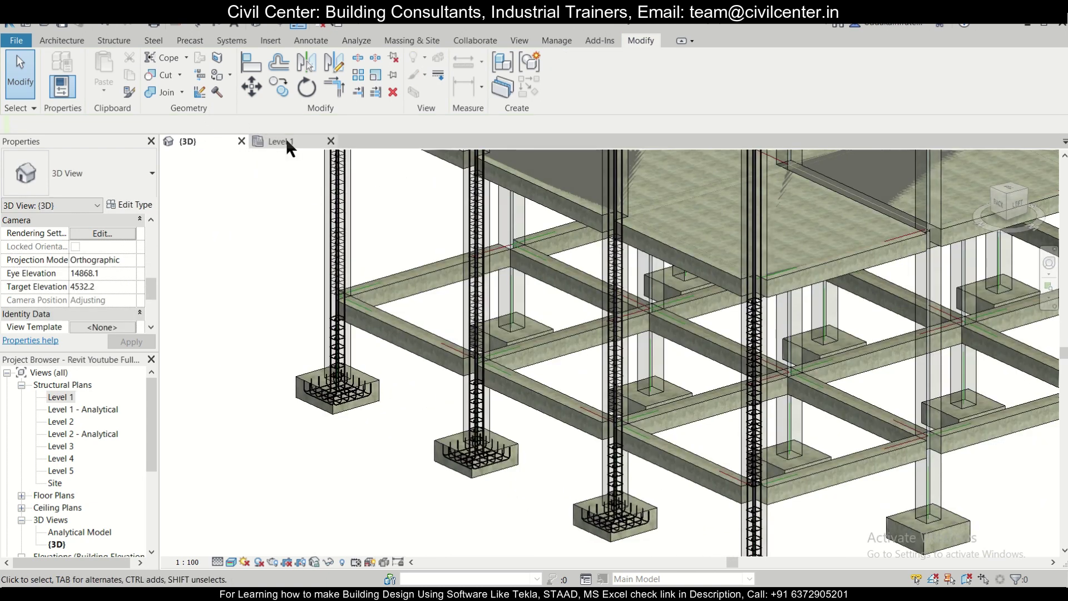
On the Level 1 plan, window-select the first footing row and close Filter without applying it.
{"action": "left_click", "coordinate": [286, 141]}
{"action": "scroll", "coordinate": [448, 178], "scroll_direction": "up", "scroll_amount": 2}
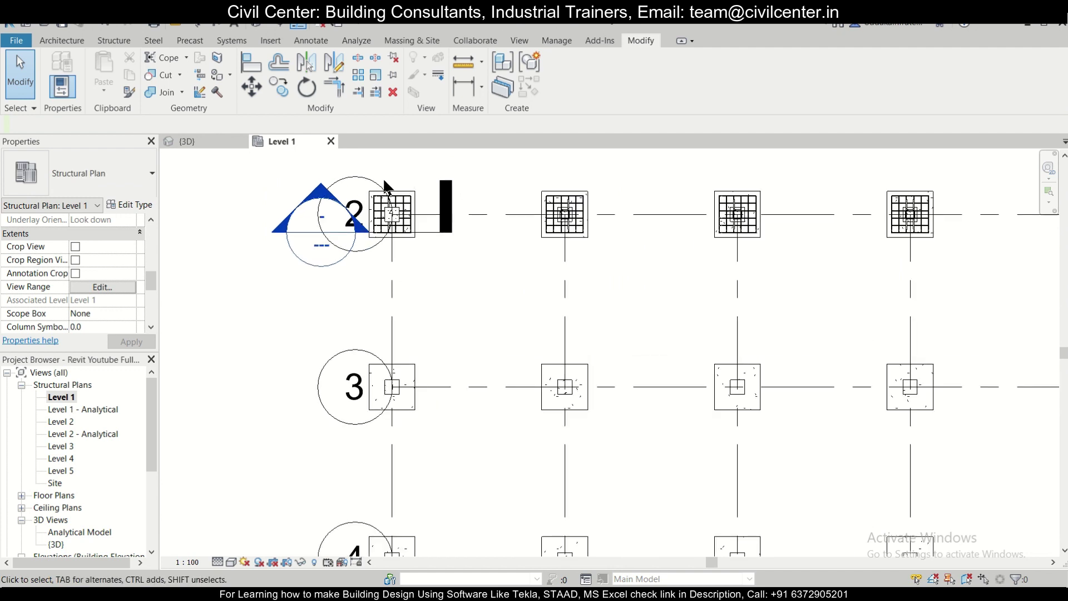
{"action": "left_click_drag", "start_coordinate": [342, 154], "coordinate": [1015, 302]}
{"action": "left_click", "coordinate": [561, 72]}
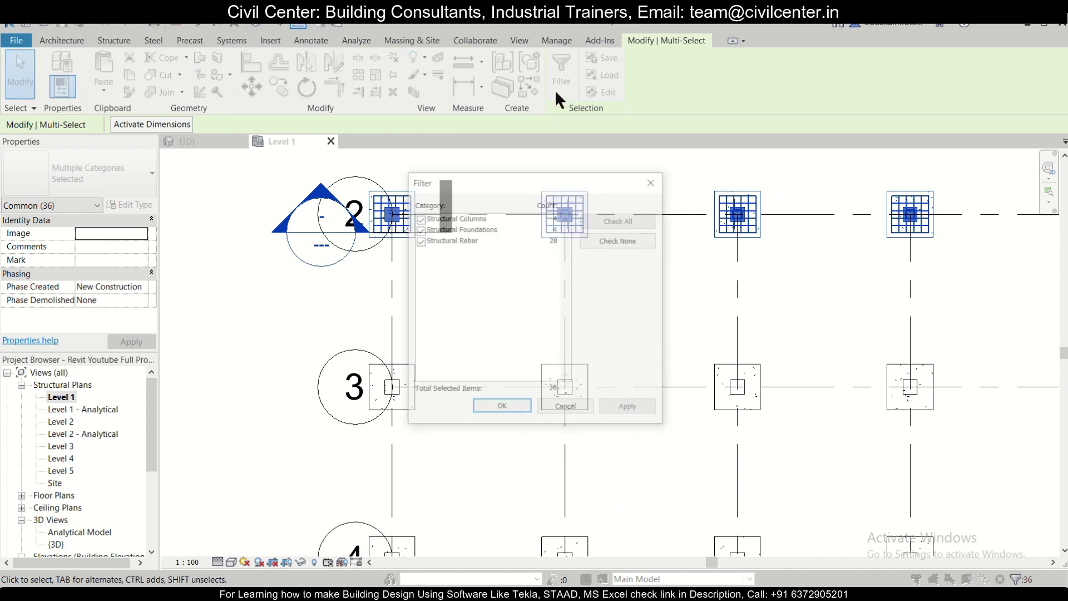
{"action": "left_click", "coordinate": [419, 229]}
{"action": "left_click", "coordinate": [419, 218]}
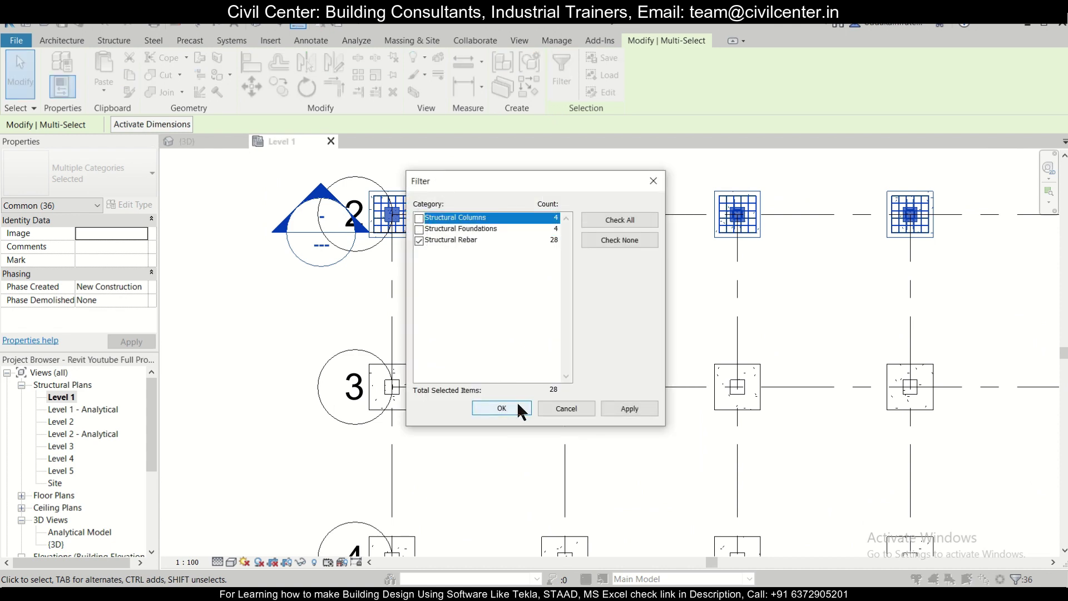
{"action": "left_click", "coordinate": [654, 181]}
In the {3D} view, window-select the structure and add a second window, totalling 244 elements.
{"action": "left_click", "coordinate": [205, 139]}
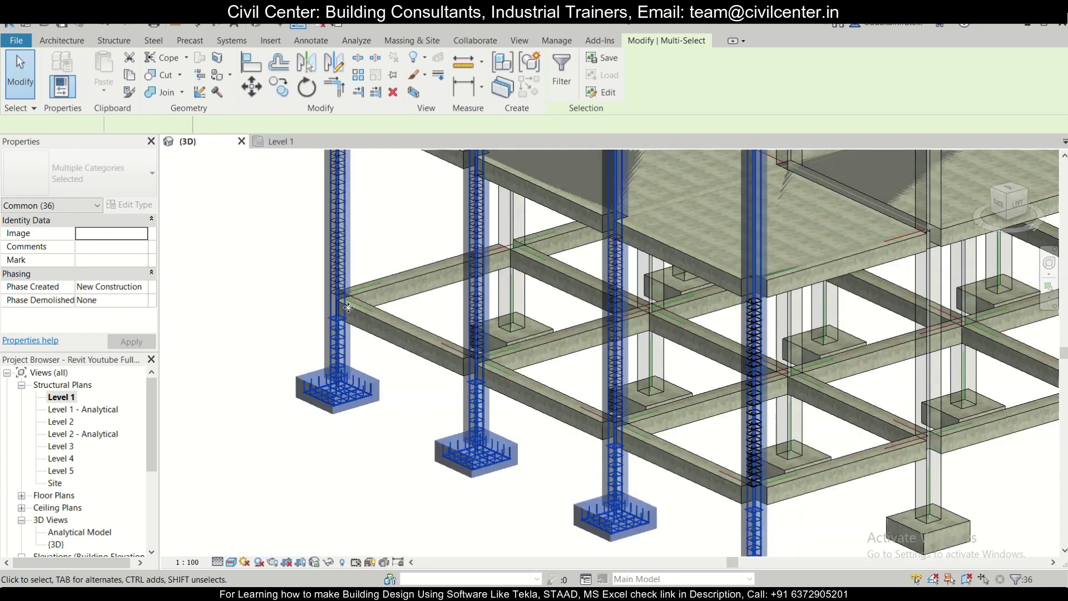
{"action": "scroll", "coordinate": [348, 307], "scroll_direction": "down", "scroll_amount": 5}
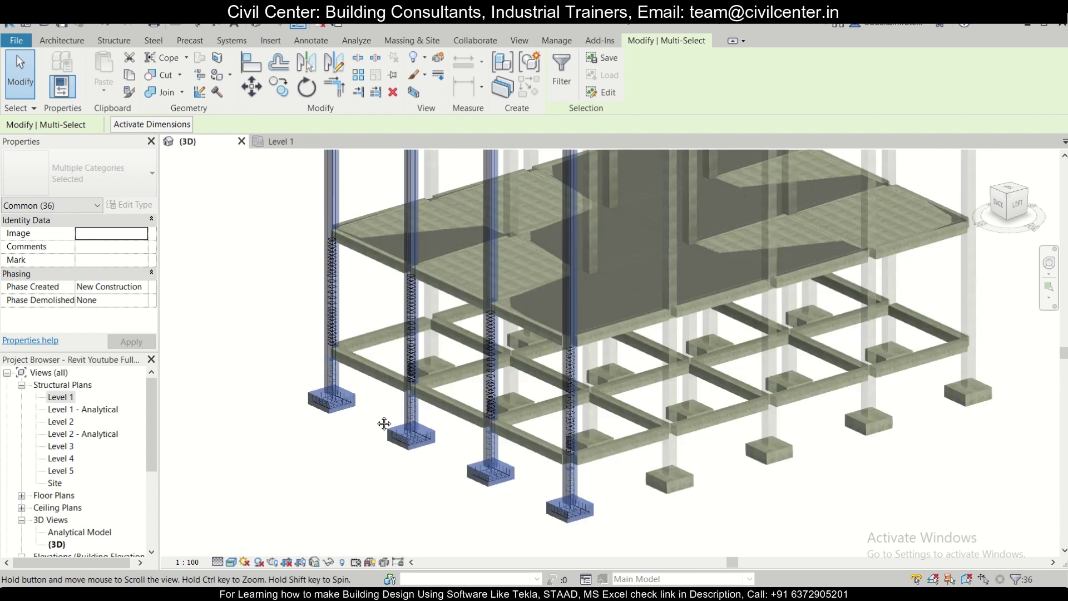
{"action": "scroll", "coordinate": [603, 476], "scroll_direction": "up", "scroll_amount": 6}
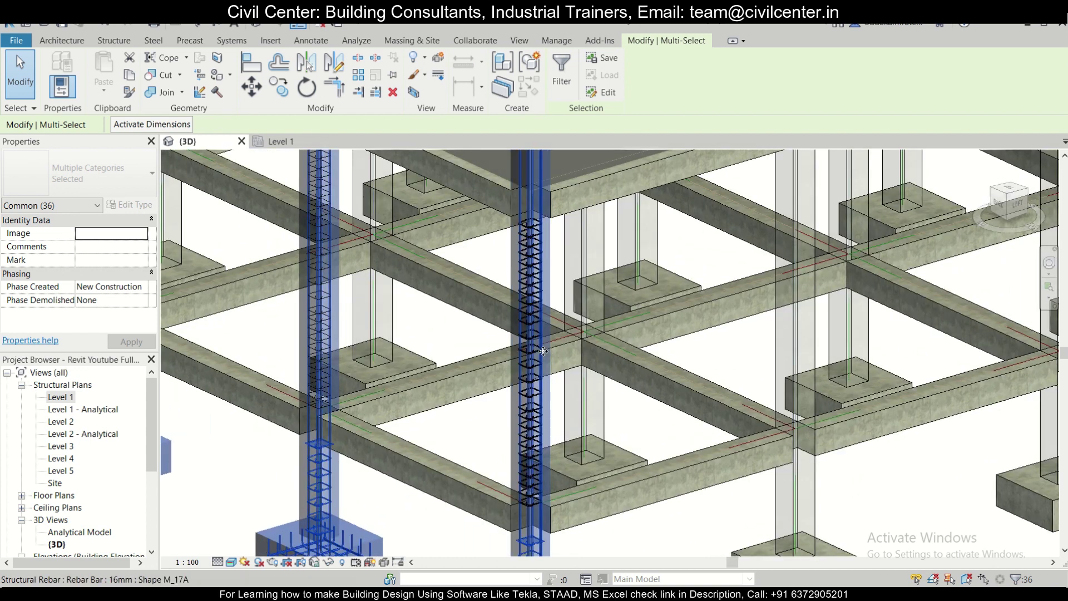
{"action": "scroll", "coordinate": [543, 351], "scroll_direction": "down", "scroll_amount": 10}
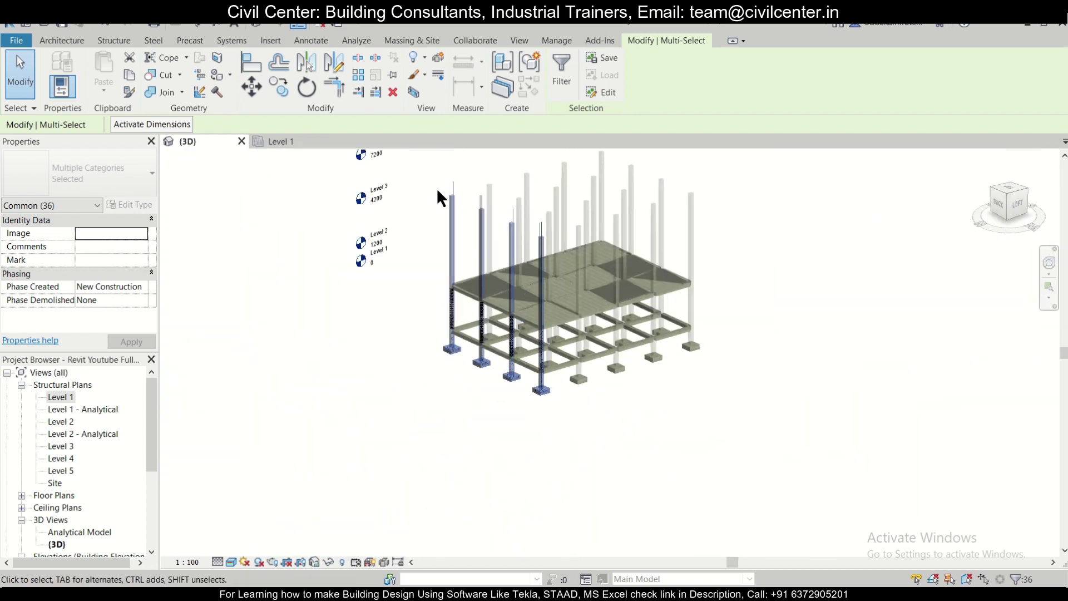
{"action": "left_click_drag", "start_coordinate": [409, 155], "coordinate": [625, 413]}
{"action": "scroll", "coordinate": [624, 411], "scroll_direction": "down", "scroll_amount": 1}
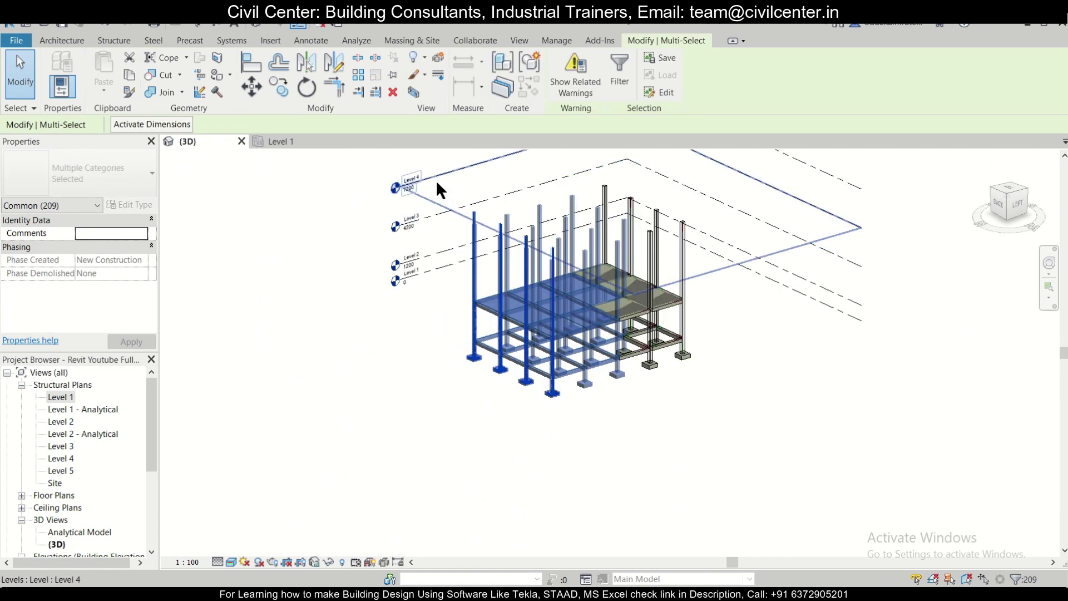
{"action": "left_click_drag", "start_coordinate": [424, 168], "coordinate": [655, 445], "text": "ctrl"}
{"action": "scroll", "coordinate": [476, 153], "scroll_direction": "up", "scroll_amount": 4}
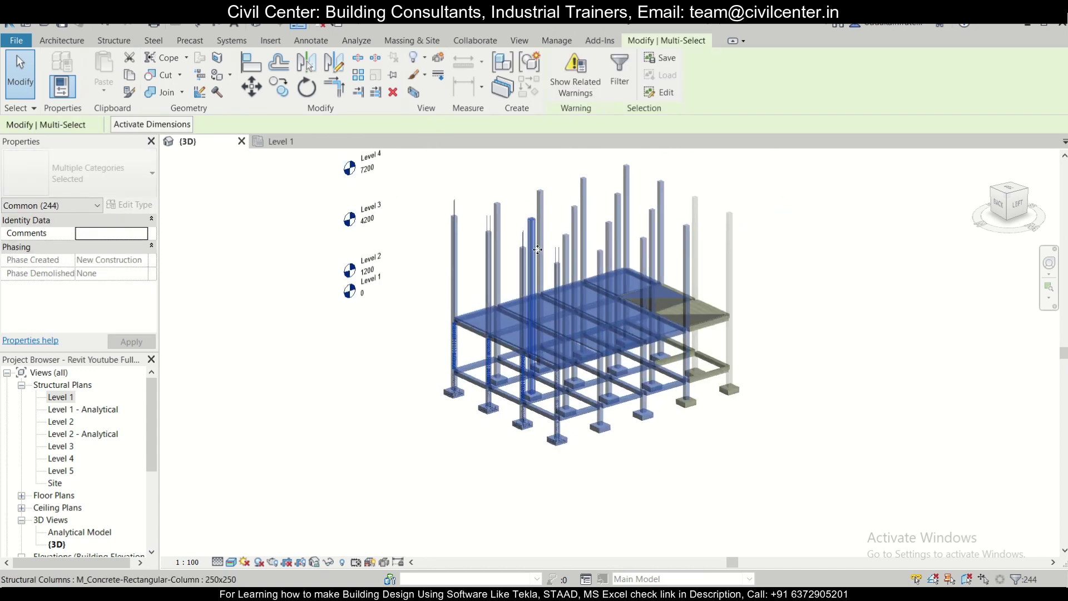
Filter the selection to only the 40 Structural Rebar elements, then start a Copy on the Level 1 plan.
{"action": "left_click", "coordinate": [617, 73]}
{"action": "left_click", "coordinate": [419, 217]}
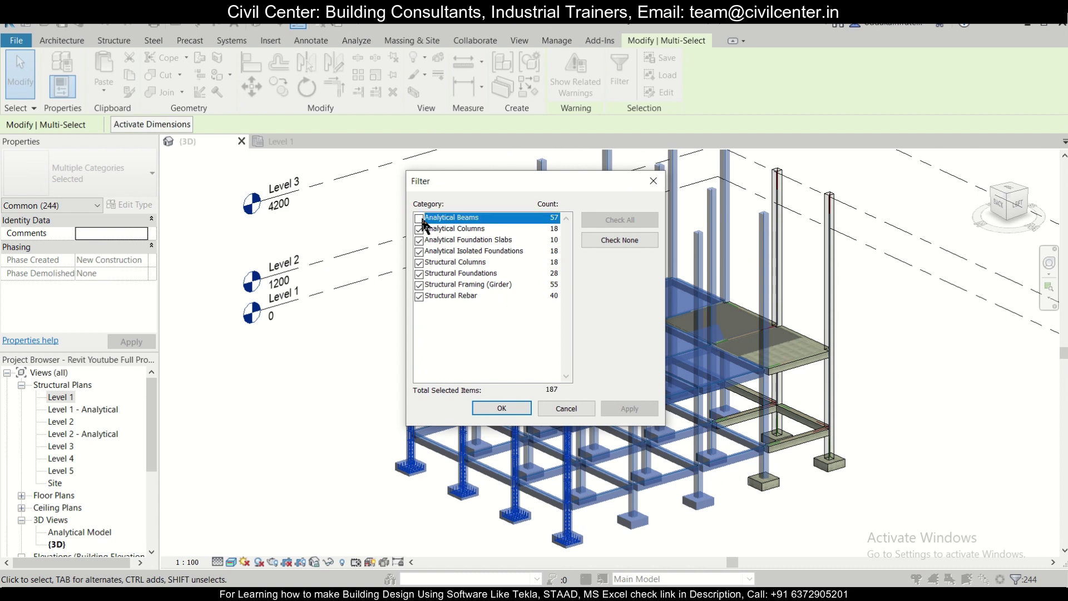
{"action": "left_click", "coordinate": [418, 229]}
{"action": "left_click", "coordinate": [419, 240]}
{"action": "left_click", "coordinate": [419, 251]}
{"action": "left_click", "coordinate": [419, 262]}
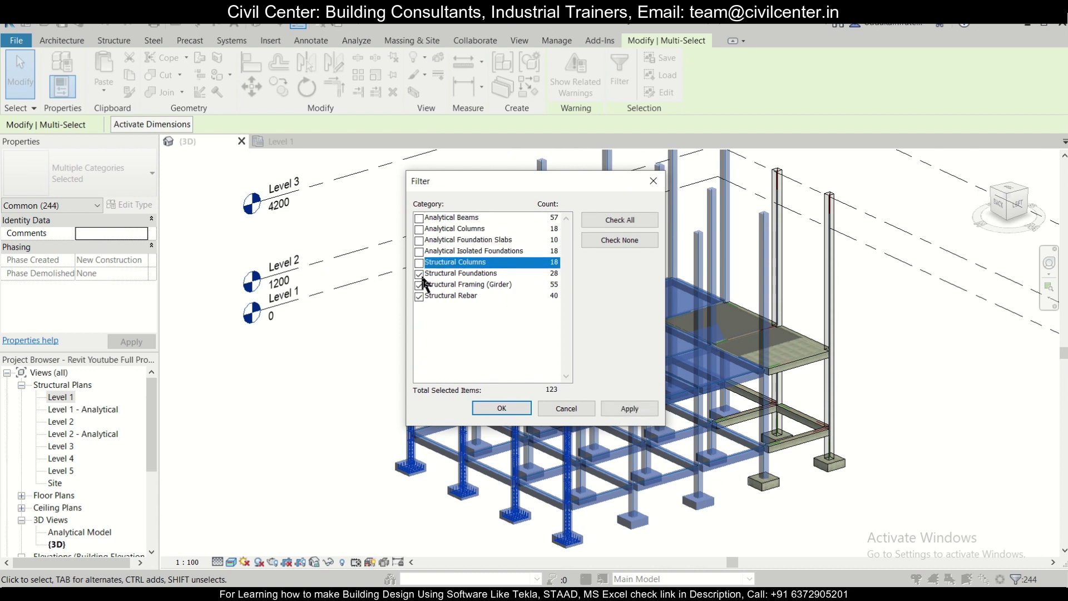
{"action": "left_click", "coordinate": [419, 273]}
{"action": "left_click", "coordinate": [419, 284]}
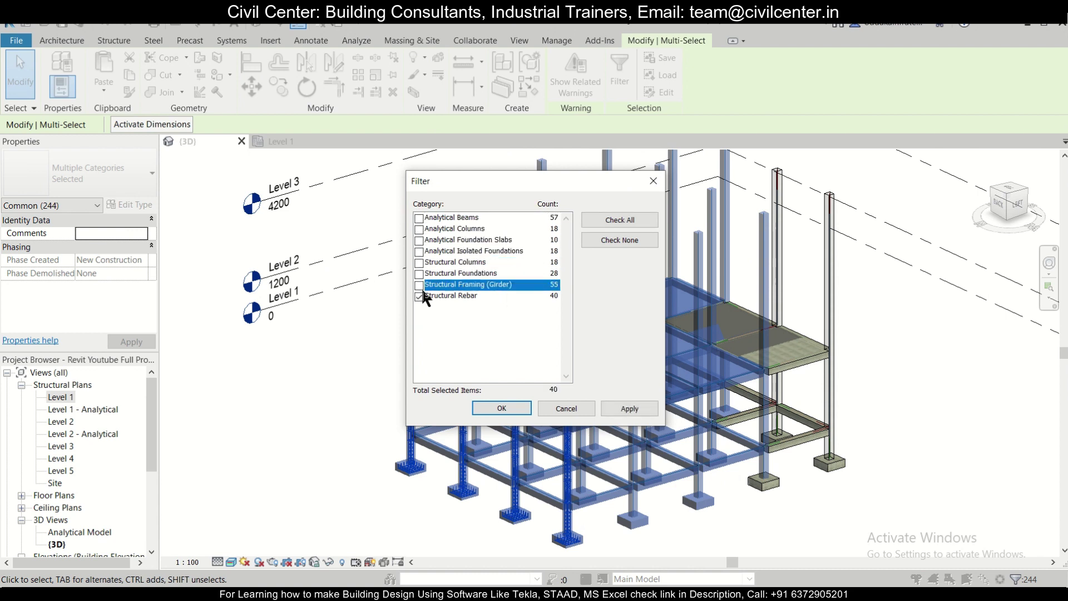
{"action": "left_click", "coordinate": [605, 409]}
{"action": "left_click", "coordinate": [501, 408]}
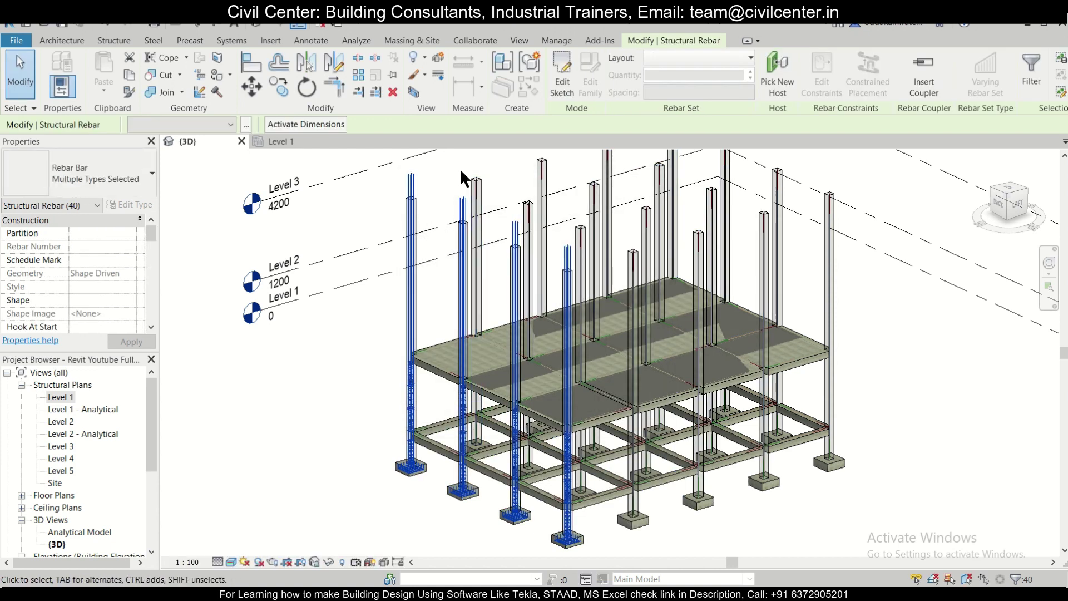
{"action": "left_click", "coordinate": [272, 139]}
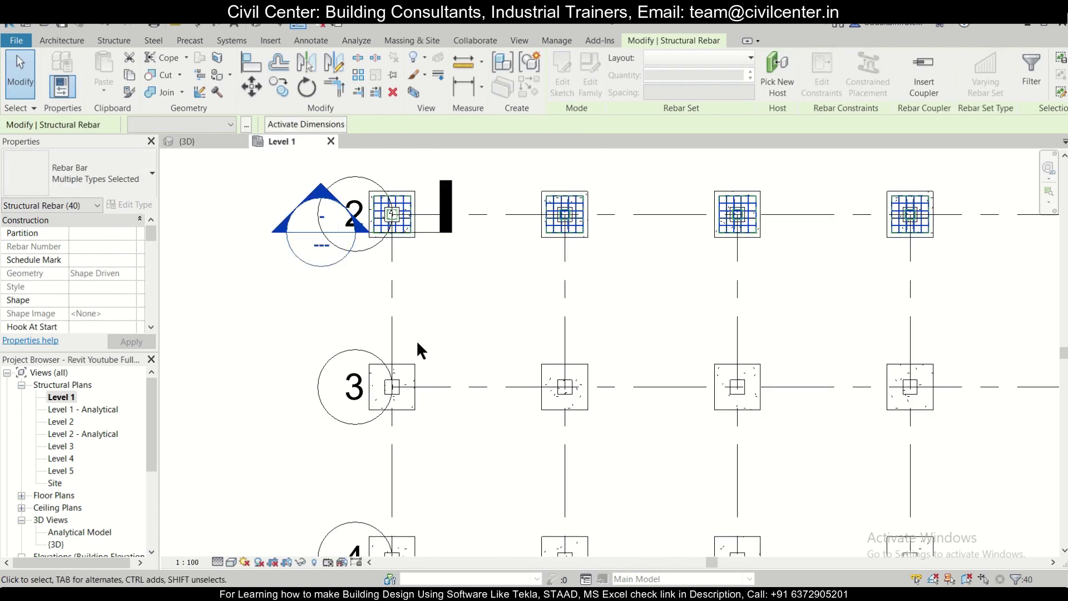
{"action": "left_click", "coordinate": [280, 88]}
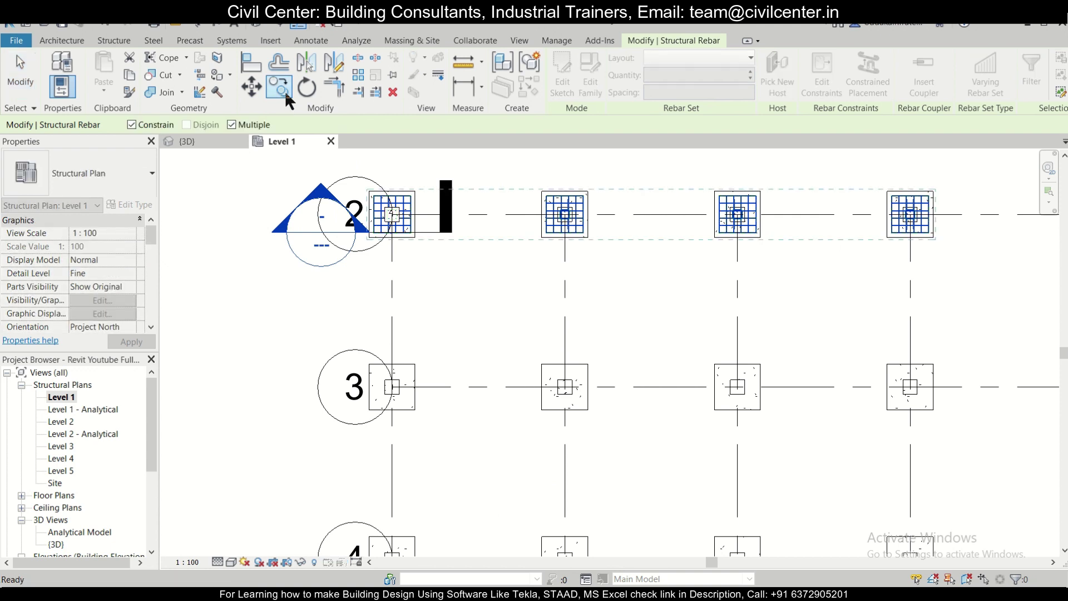
Copy the 40-bar rebar set from its corner base point into the footings on grids 3, 4, 5 and 6.
{"action": "left_click", "coordinate": [373, 197]}
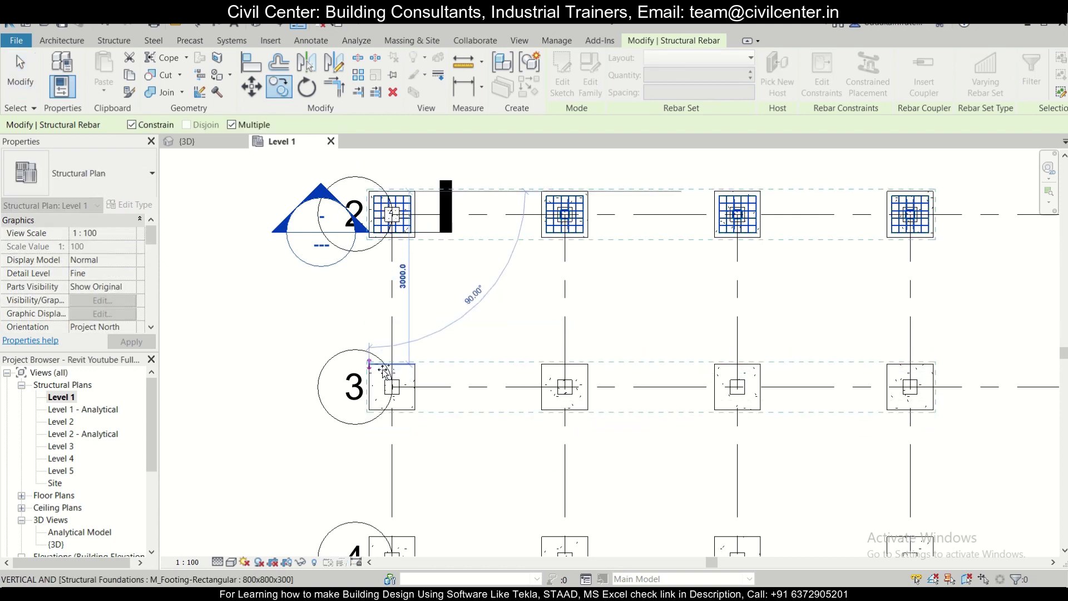
{"action": "scroll", "coordinate": [383, 371], "scroll_direction": "up", "scroll_amount": 2}
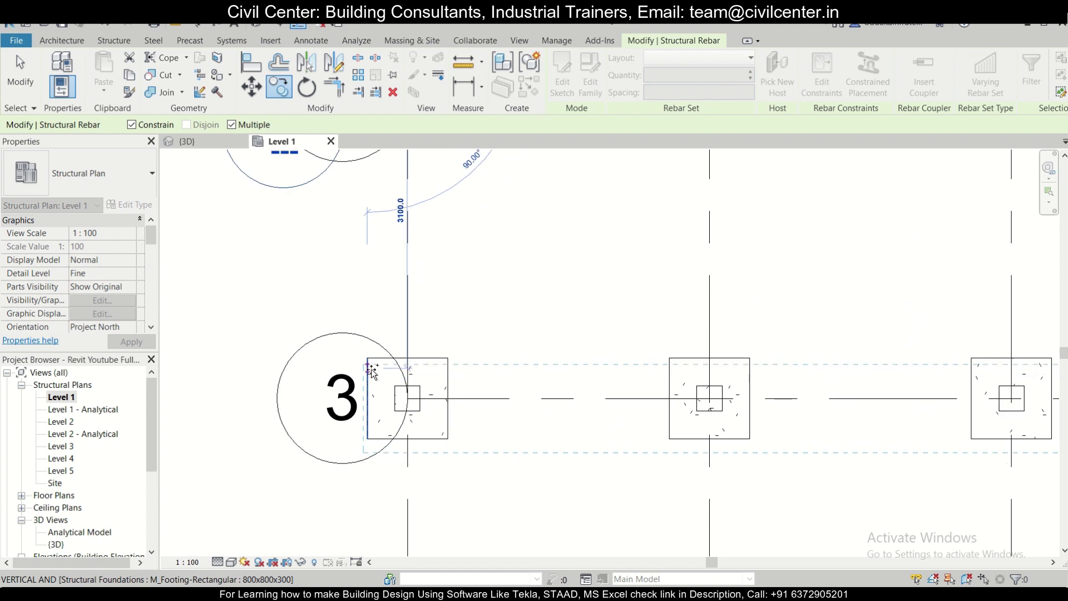
{"action": "left_click", "coordinate": [378, 441]}
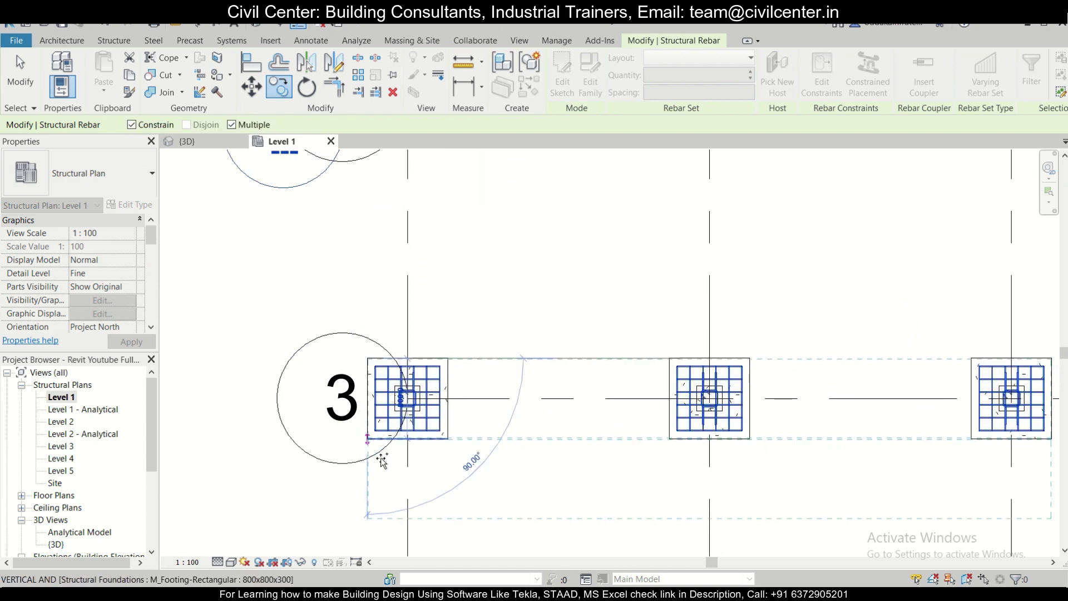
{"action": "middle_click_drag", "start_coordinate": [358, 437], "coordinate": [311, 231]}
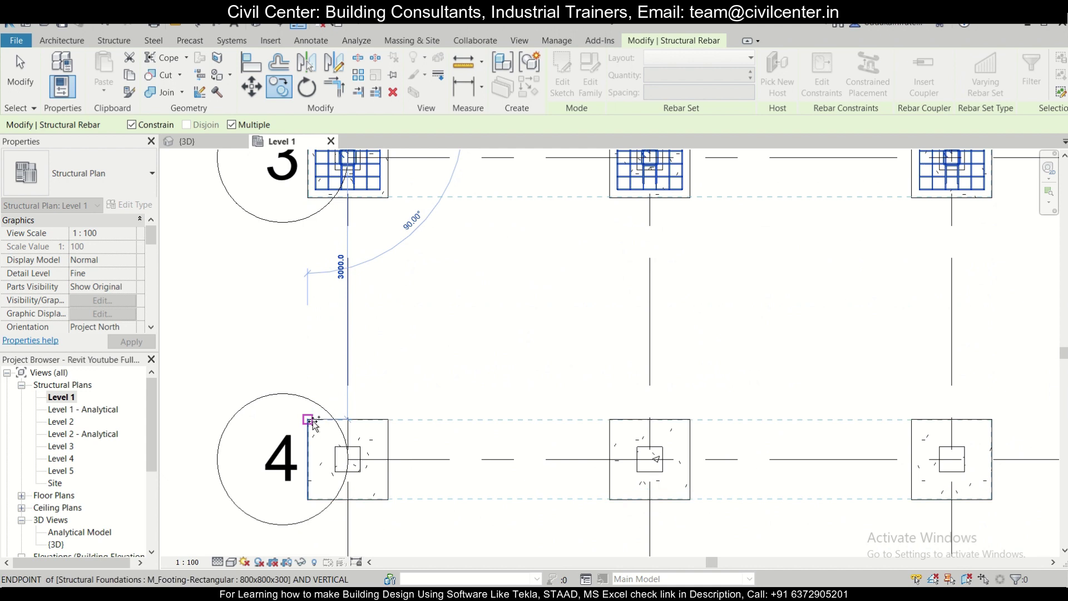
{"action": "left_click", "coordinate": [292, 430]}
{"action": "middle_click_drag", "start_coordinate": [283, 362], "coordinate": [267, 203]}
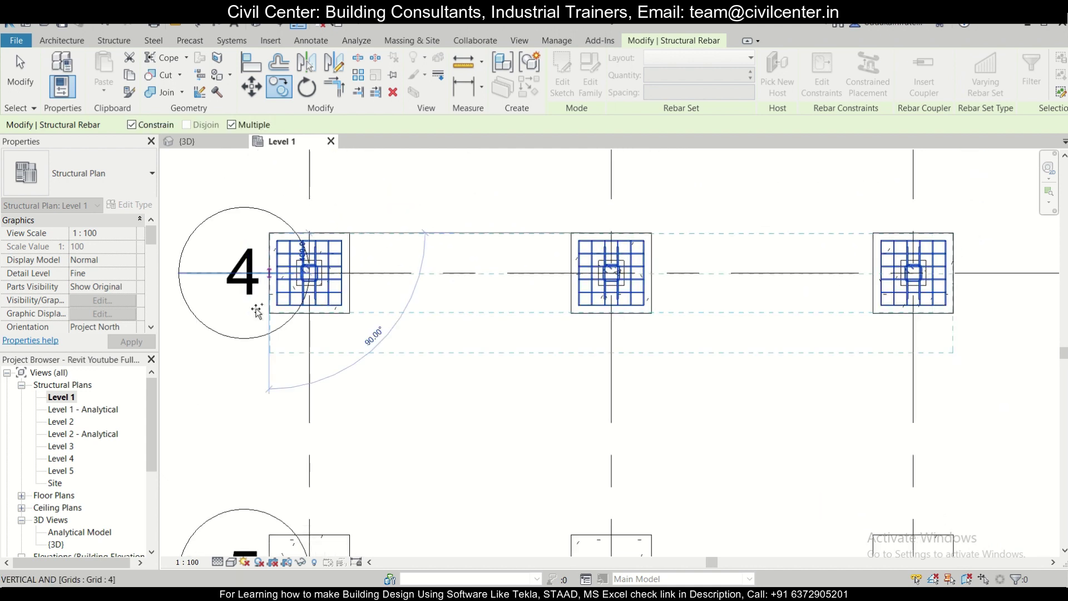
{"action": "scroll", "coordinate": [277, 453], "scroll_direction": "down", "scroll_amount": 1}
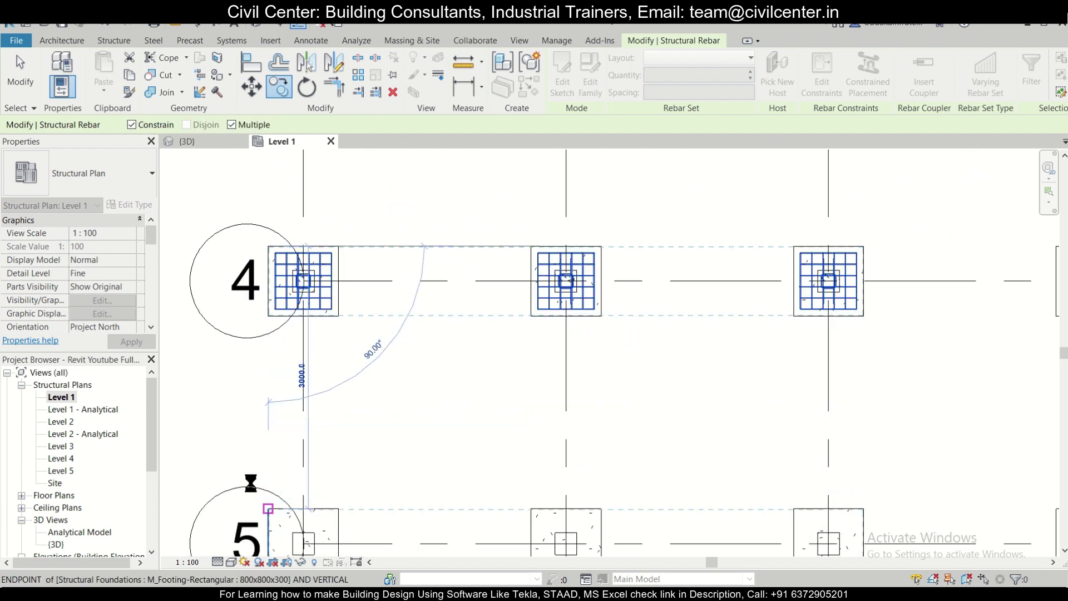
{"action": "left_click", "coordinate": [267, 508]}
{"action": "middle_click_drag", "start_coordinate": [254, 473], "coordinate": [219, 269]}
{"action": "scroll", "coordinate": [240, 355], "scroll_direction": "down", "scroll_amount": 1}
{"action": "middle_click_drag", "start_coordinate": [236, 465], "coordinate": [220, 306]}
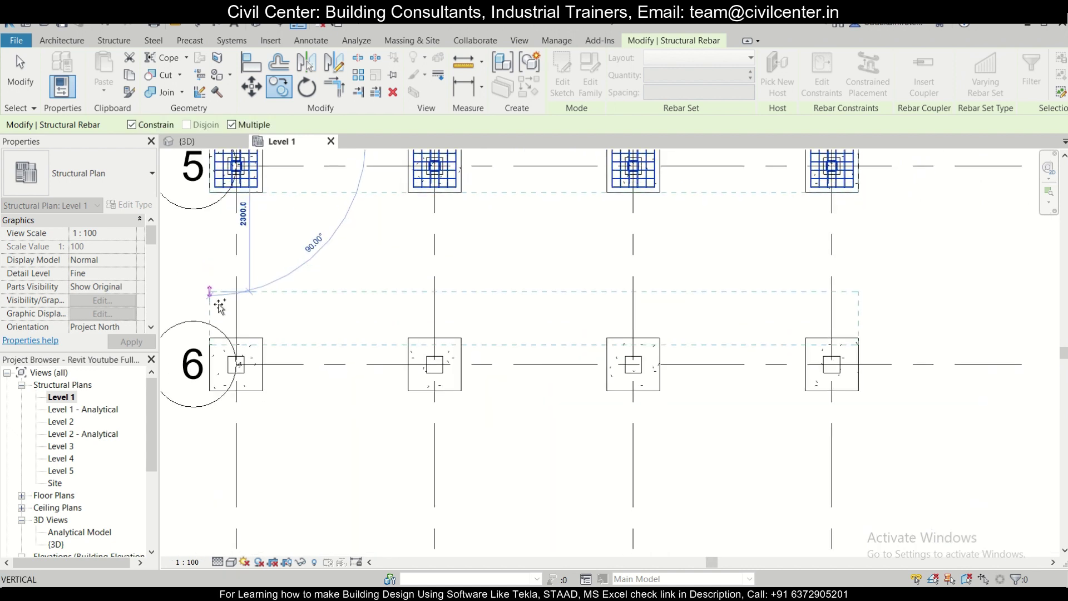
{"action": "left_click", "coordinate": [211, 339]}
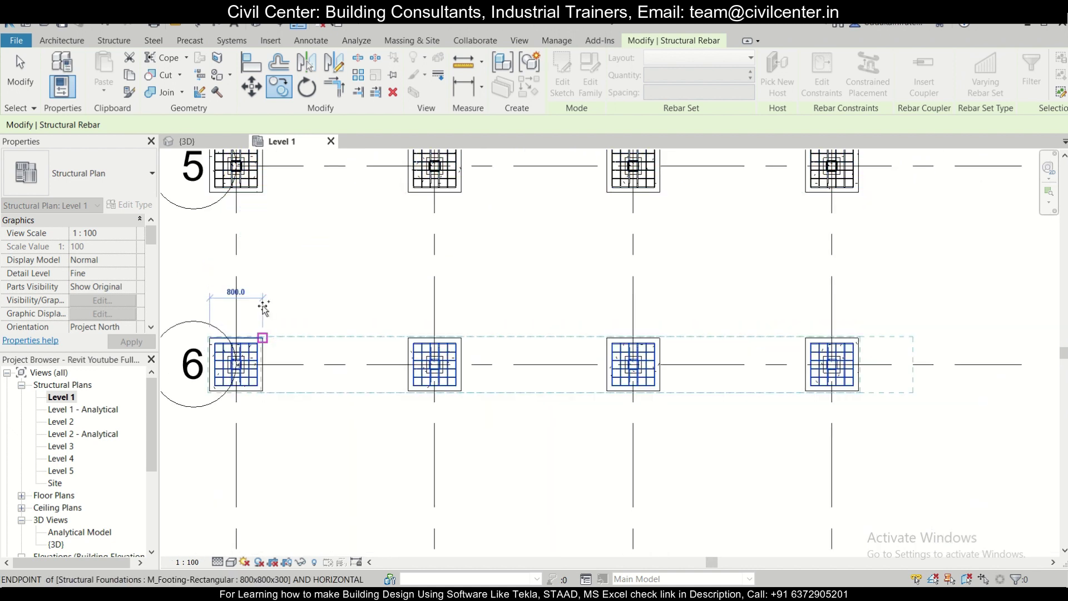
{"action": "scroll", "coordinate": [262, 306], "scroll_direction": "down", "scroll_amount": 1}
{"action": "middle_click_drag", "start_coordinate": [262, 305], "coordinate": [340, 366]}
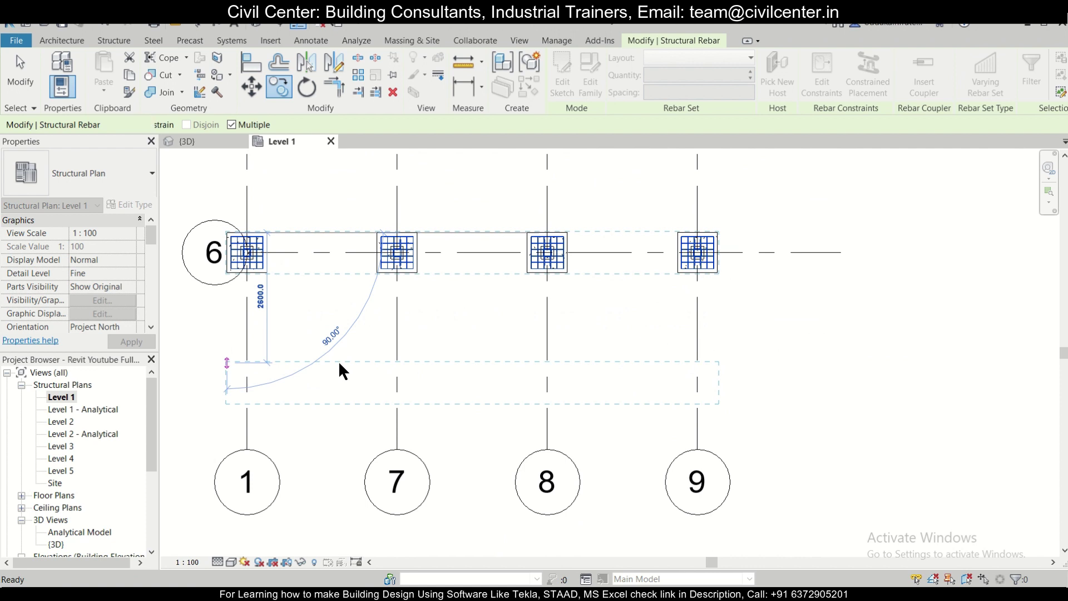
{"action": "key", "text": "Escape"}
Review the copied rebar on the plan, then window-select the whole building in the {3D} view.
{"action": "scroll", "coordinate": [348, 302], "scroll_direction": "down", "scroll_amount": 1}
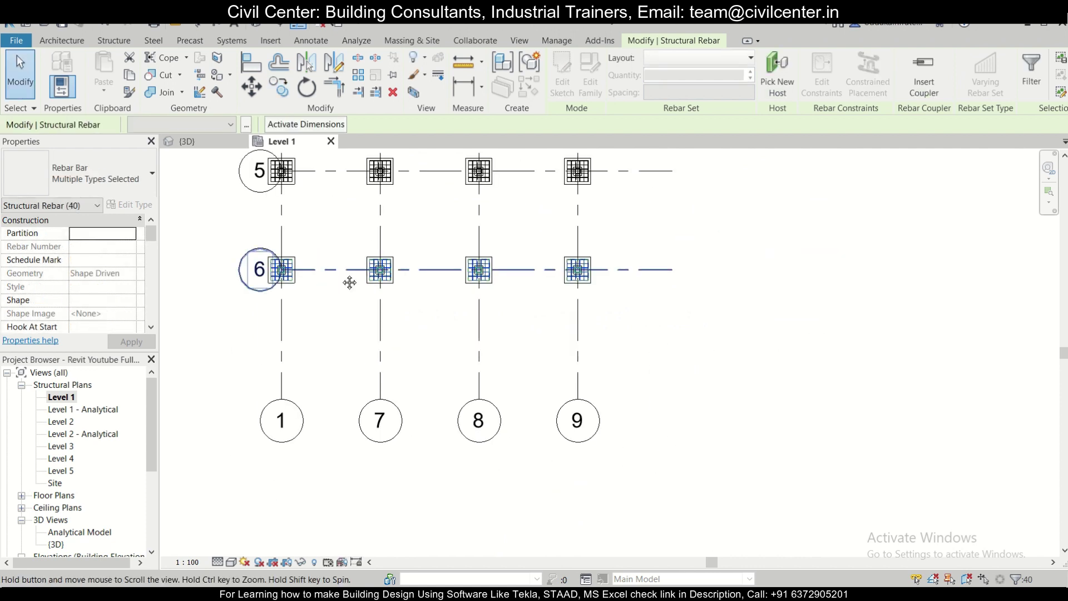
{"action": "middle_click_drag", "start_coordinate": [349, 282], "coordinate": [455, 348]}
{"action": "scroll", "coordinate": [375, 357], "scroll_direction": "down", "scroll_amount": 1}
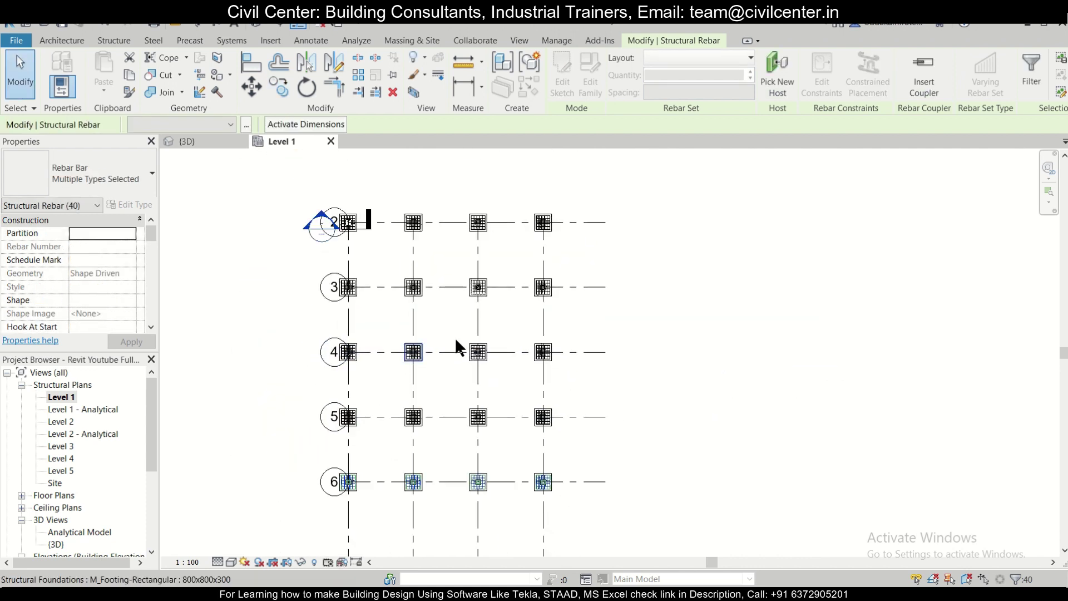
{"action": "left_click", "coordinate": [211, 141]}
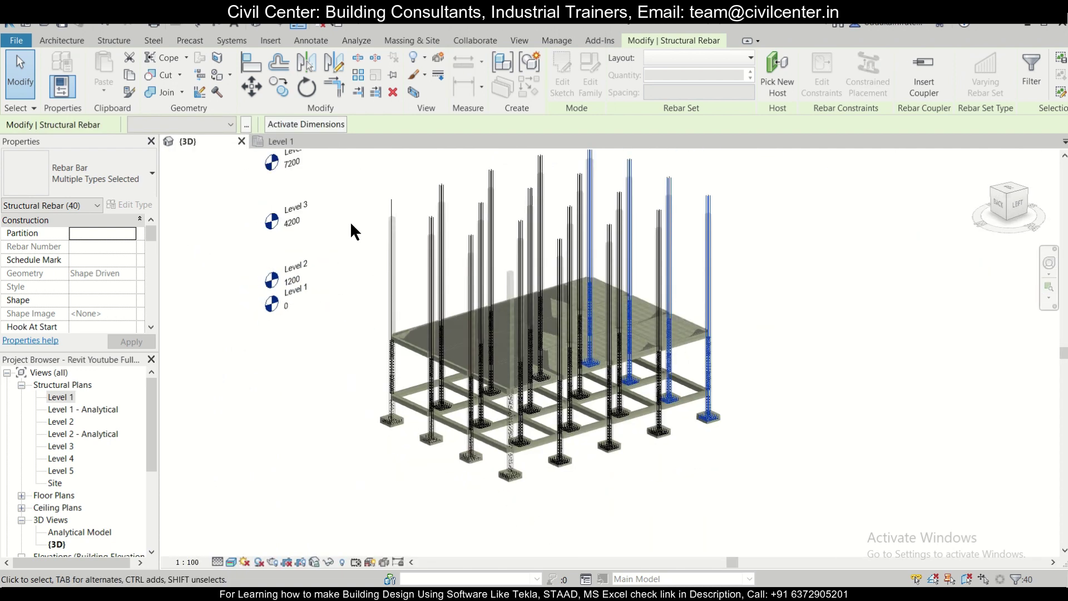
{"action": "mouse_move", "coordinate": [349, 164]}
{"action": "left_mouse_down"}
{"action": "mouse_move", "coordinate": [692, 366]}
{"action": "mouse_move", "coordinate": [810, 485]}
{"action": "mouse_move", "coordinate": [666, 438]}
{"action": "left_mouse_up"}
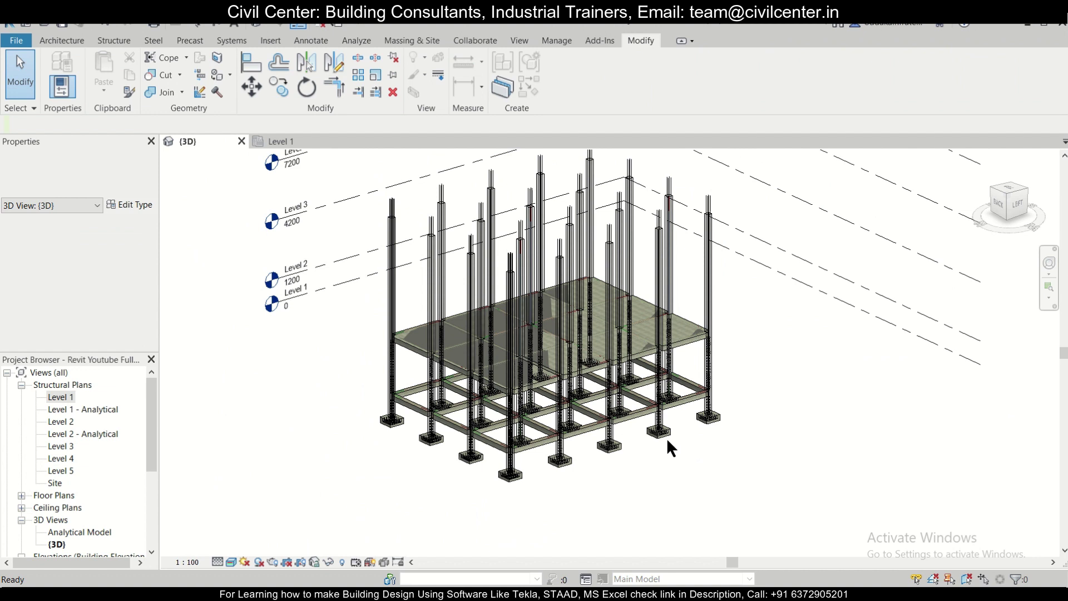
{"action": "scroll", "coordinate": [662, 438], "scroll_direction": "down", "scroll_amount": 3}
{"action": "left_click_drag", "start_coordinate": [463, 214], "coordinate": [805, 526]}
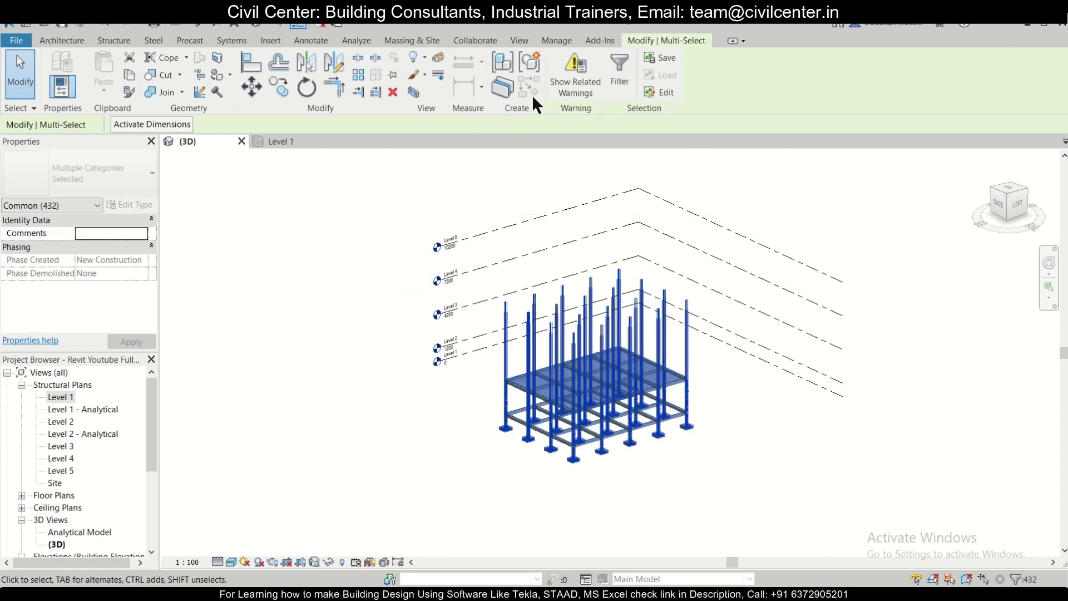
Filter the selection to only the 200 Structural Rebar, dropping framing, columns, foundations and analytical categories.
{"action": "left_click", "coordinate": [612, 79]}
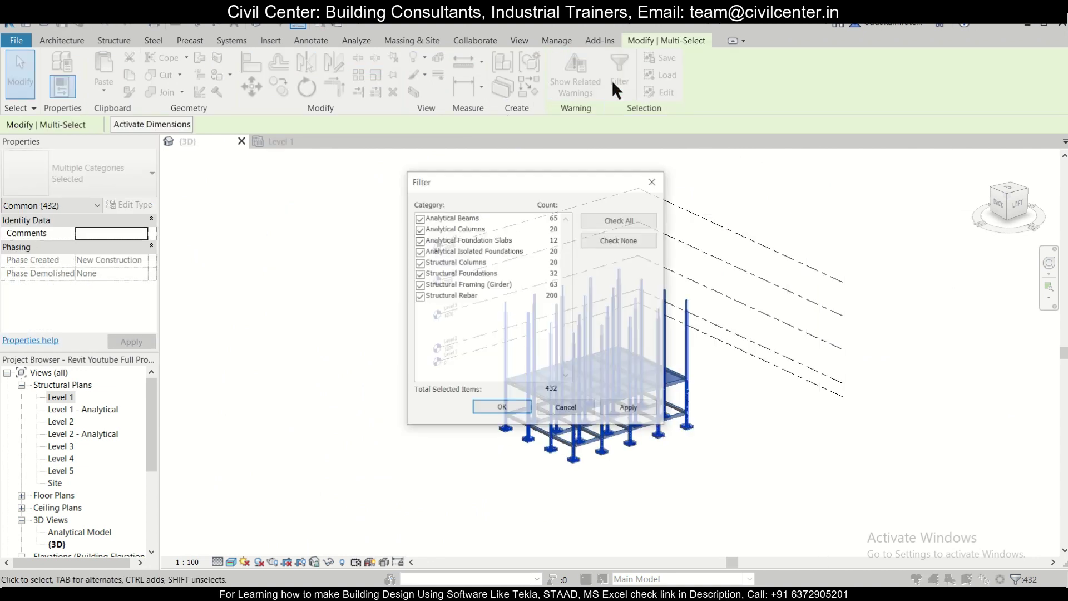
{"action": "left_click", "coordinate": [419, 284]}
{"action": "left_click", "coordinate": [420, 274]}
{"action": "left_click", "coordinate": [419, 263]}
{"action": "left_click", "coordinate": [419, 252]}
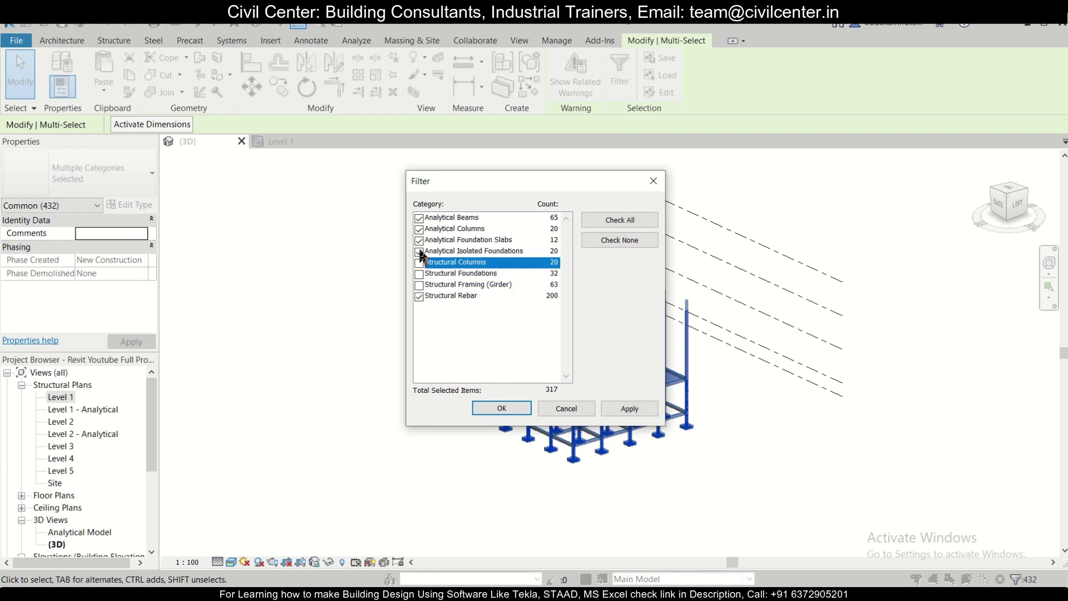
{"action": "left_click", "coordinate": [419, 240]}
{"action": "left_click", "coordinate": [419, 229]}
{"action": "left_click", "coordinate": [419, 218]}
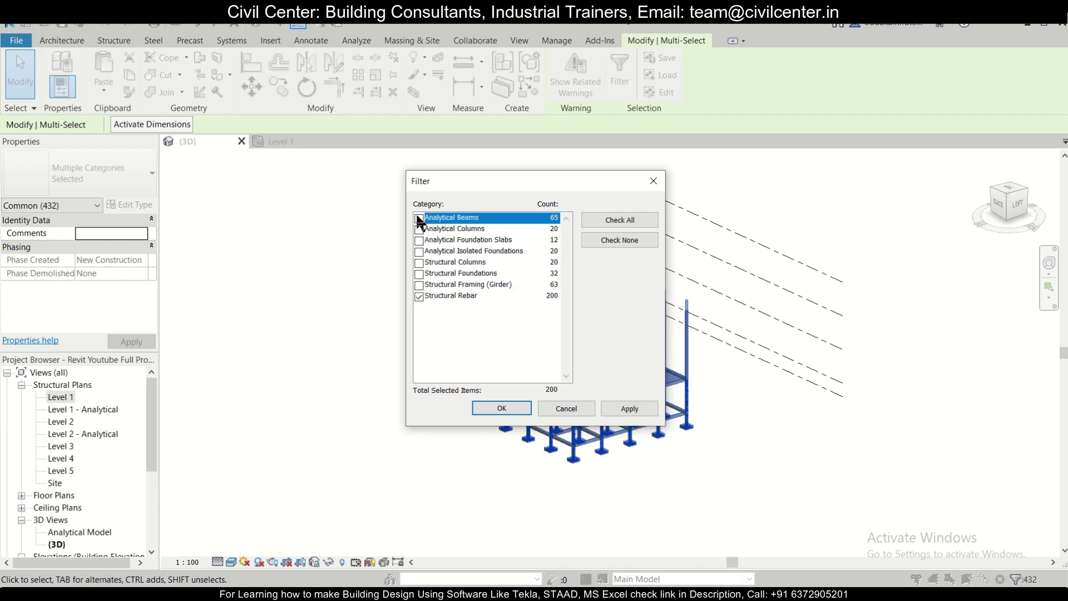
{"action": "left_click", "coordinate": [519, 408]}
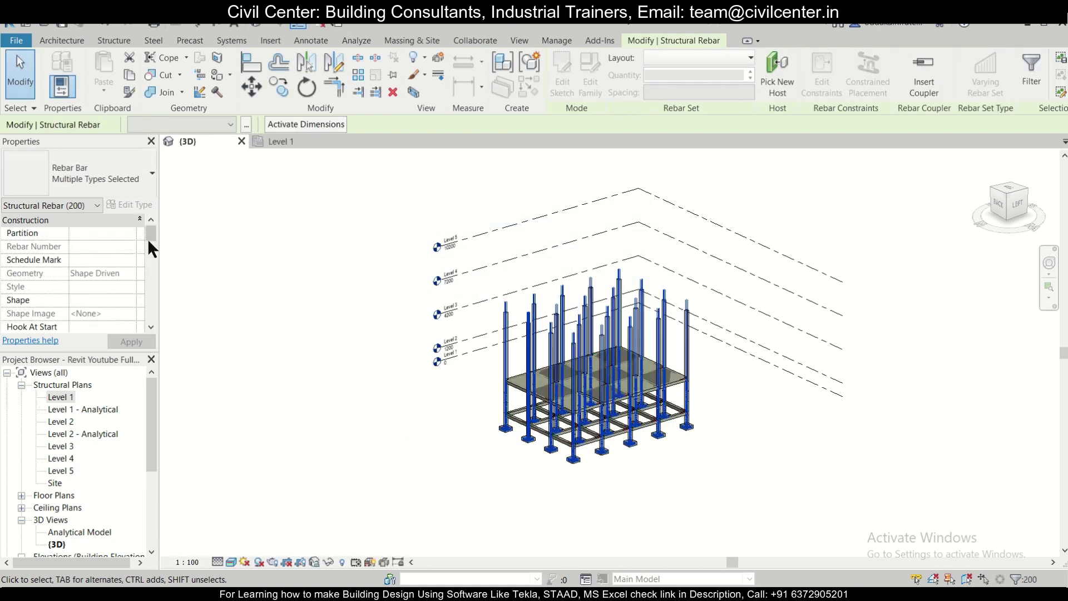
{"action": "scroll", "coordinate": [148, 239], "scroll_direction": "down", "scroll_amount": 1}
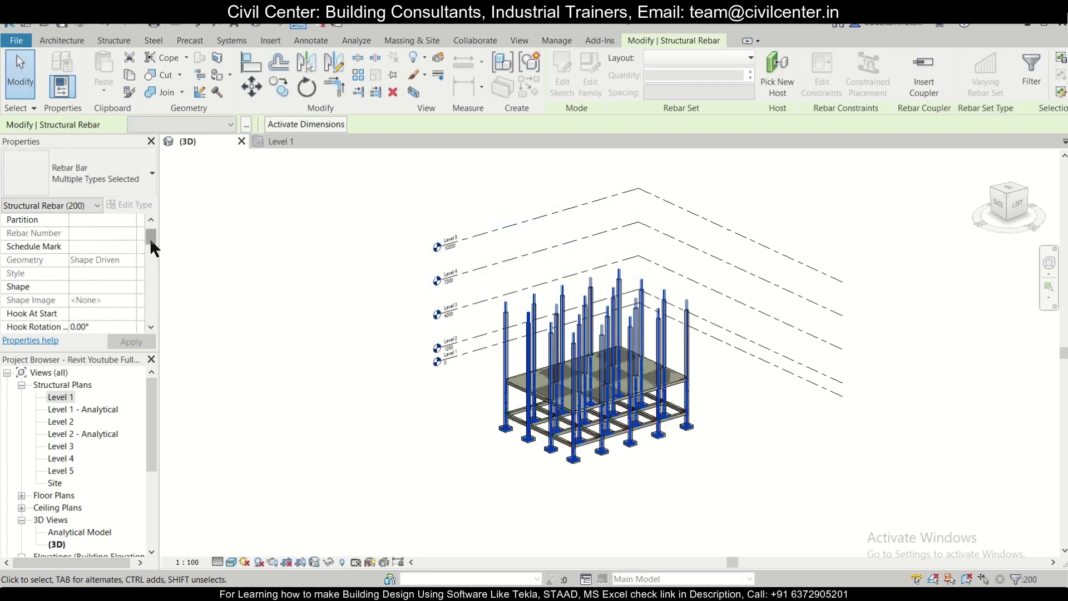
{"action": "left_click_drag", "start_coordinate": [150, 240], "coordinate": [155, 269]}
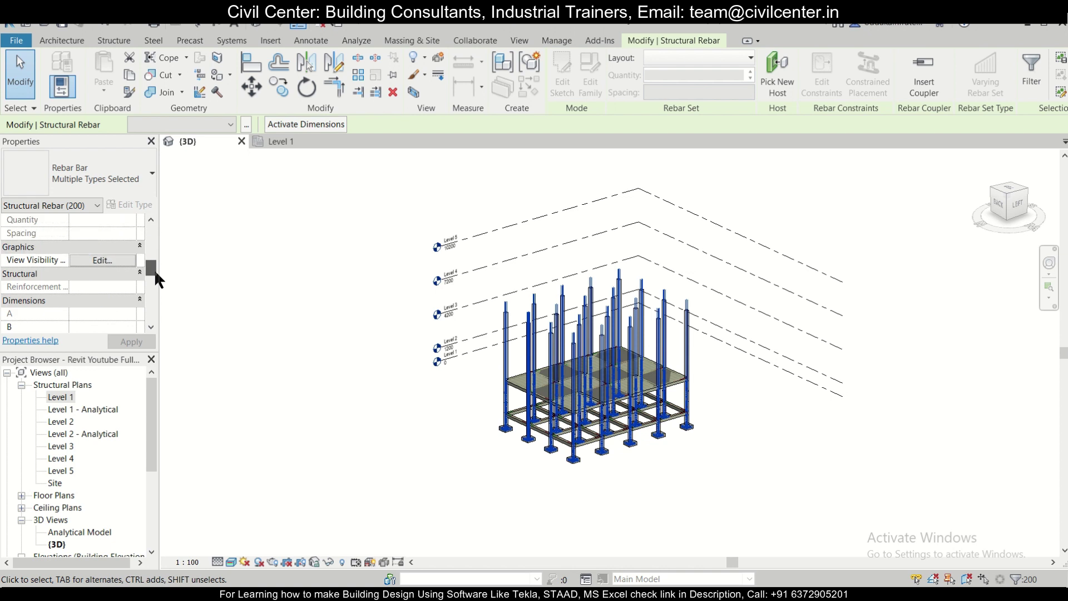
Set the 200 rebars to View as solid and View unobscured in the {3D} view.
{"action": "left_click", "coordinate": [123, 261]}
{"action": "left_click", "coordinate": [693, 250]}
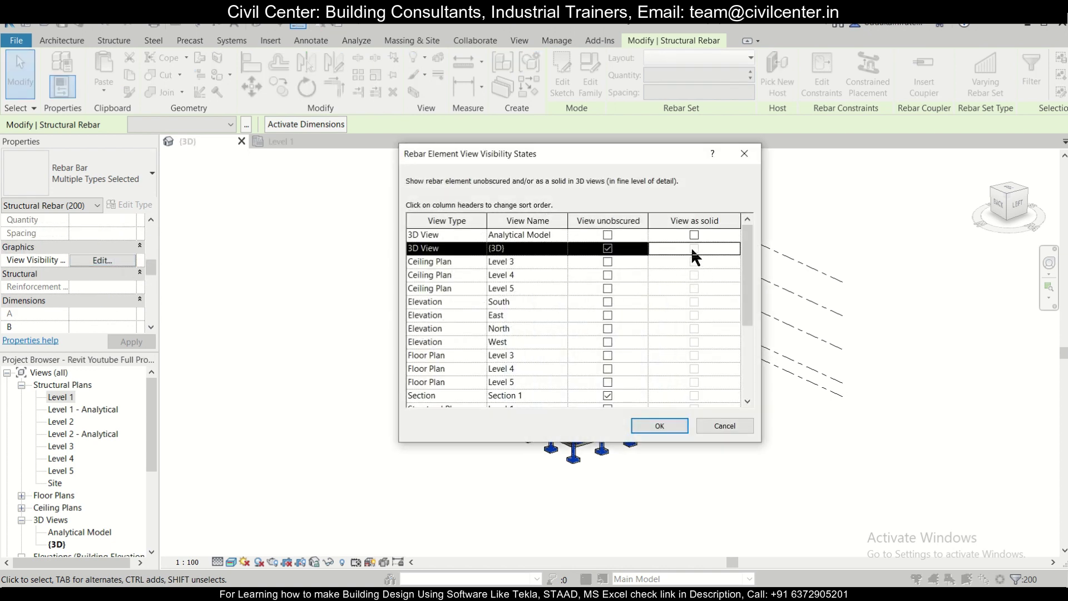
{"action": "left_click", "coordinate": [658, 426]}
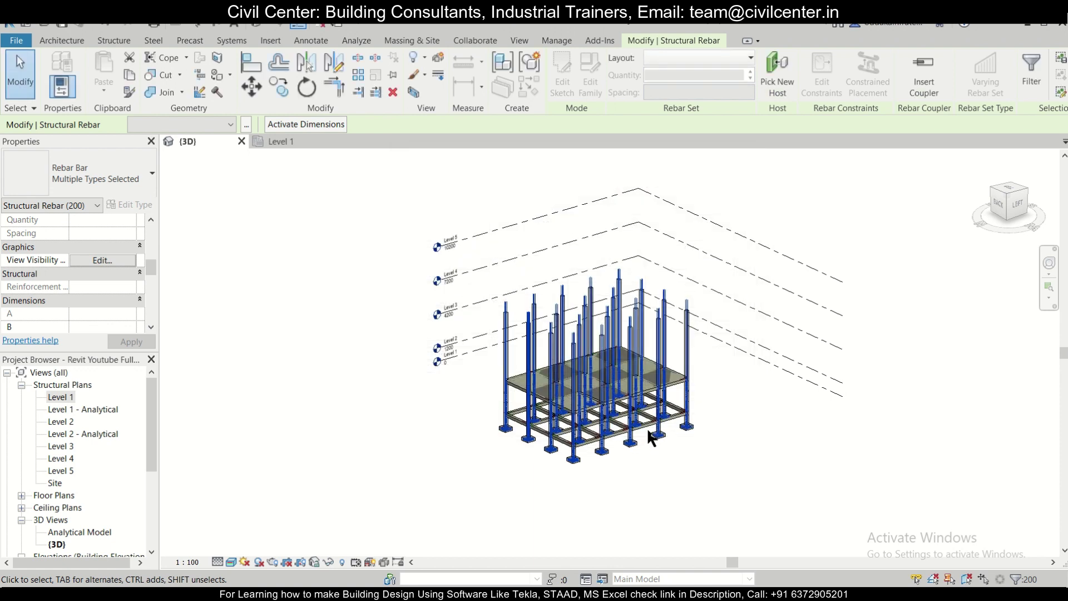
{"action": "left_click", "coordinate": [299, 140]}
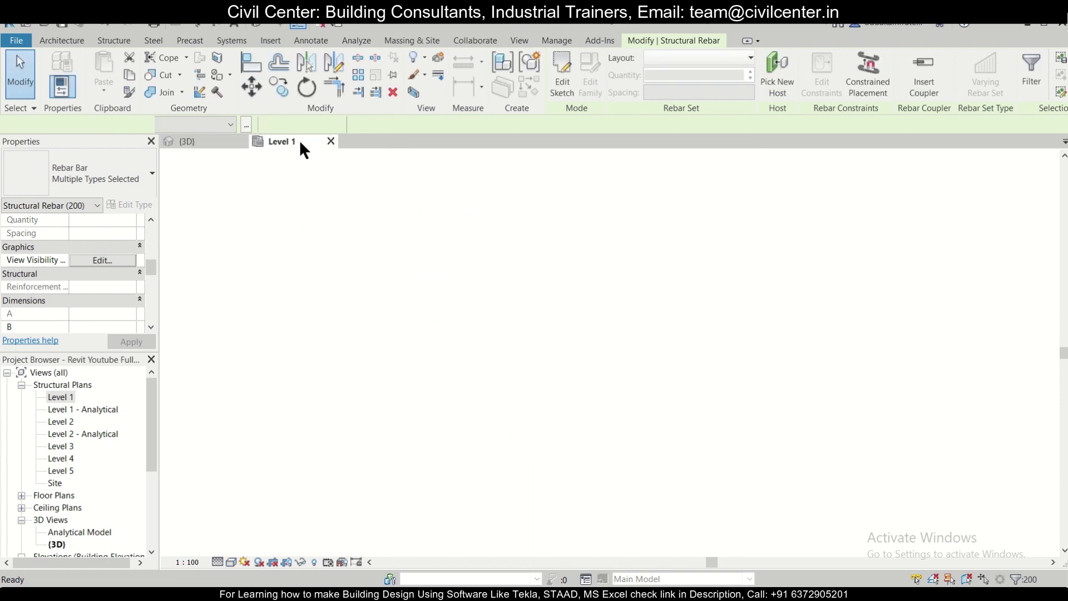
{"action": "left_click", "coordinate": [216, 139]}
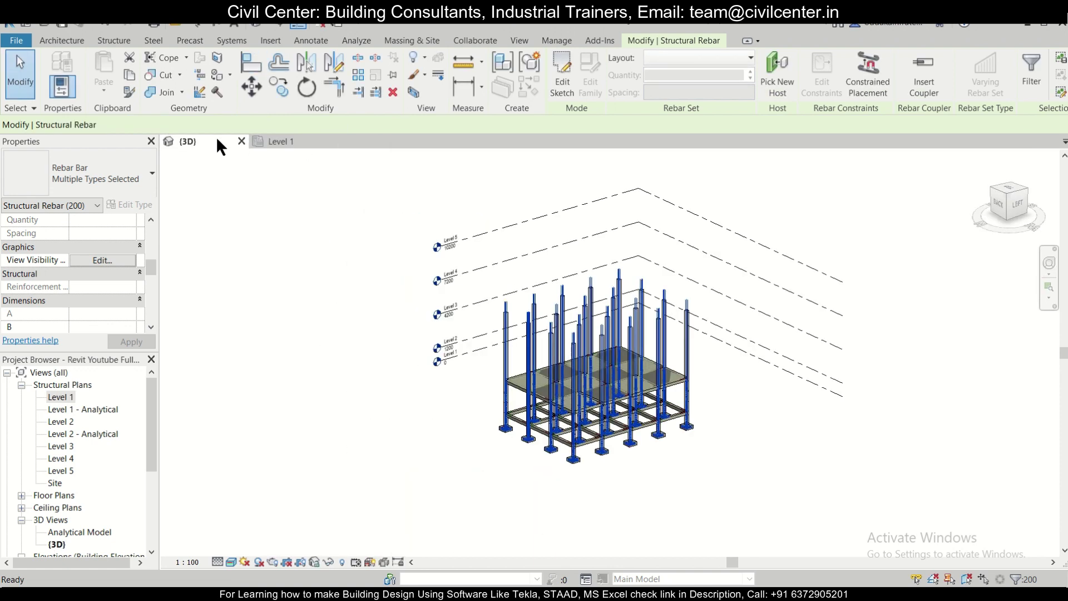
Deselect the rebar, orbit the model to a side view and zoom in on the frame.
{"action": "left_click", "coordinate": [722, 417]}
{"action": "scroll", "coordinate": [733, 402], "scroll_direction": "up", "scroll_amount": 5}
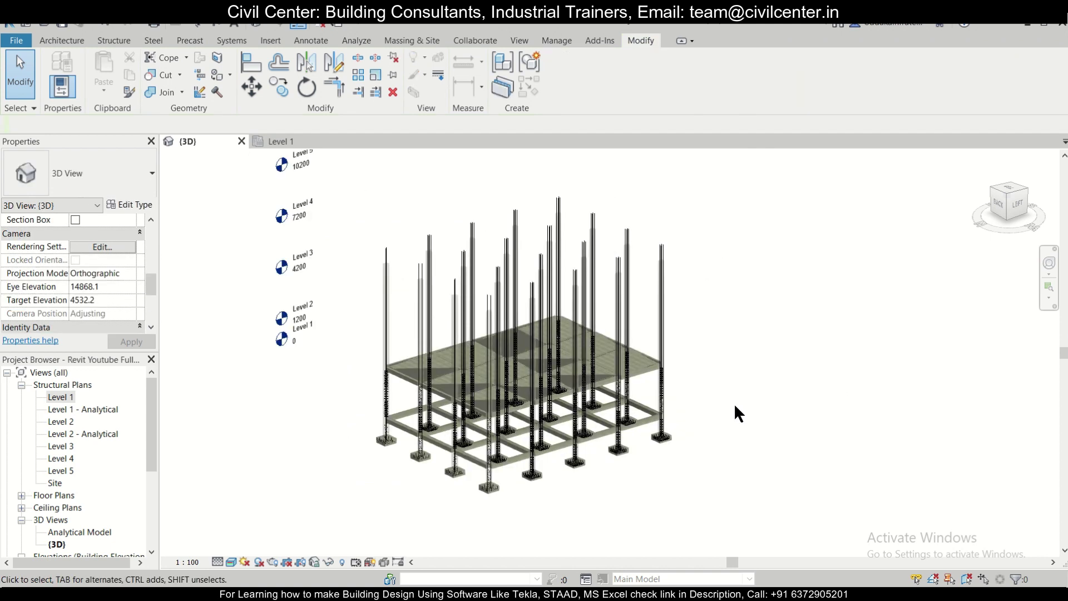
{"action": "mouse_move", "coordinate": [709, 421]}
{"action": "middle_mouse_down", "text": "shift"}
{"action": "mouse_move", "coordinate": [690, 426]}
{"action": "mouse_move", "coordinate": [640, 391]}
{"action": "mouse_move", "coordinate": [679, 409]}
{"action": "mouse_move", "coordinate": [709, 398]}
{"action": "mouse_move", "coordinate": [702, 405]}
{"action": "middle_mouse_up", "text": "shift"}
{"action": "scroll", "coordinate": [529, 479], "scroll_direction": "up", "scroll_amount": 3}
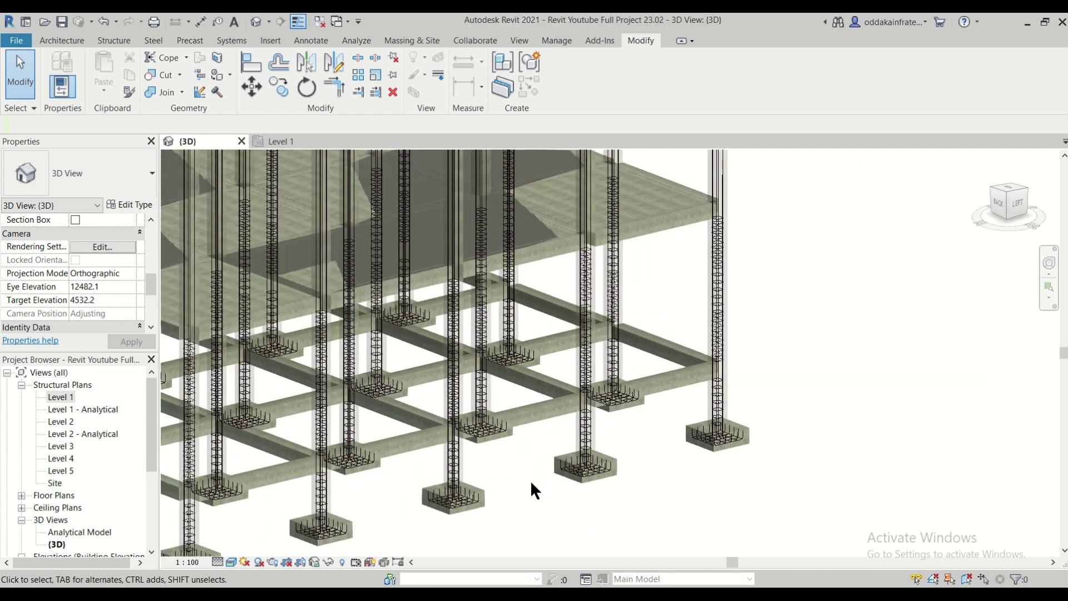
{"action": "scroll", "coordinate": [729, 446], "scroll_direction": "up", "scroll_amount": 4}
{"action": "scroll", "coordinate": [735, 447], "scroll_direction": "up", "scroll_amount": 2}
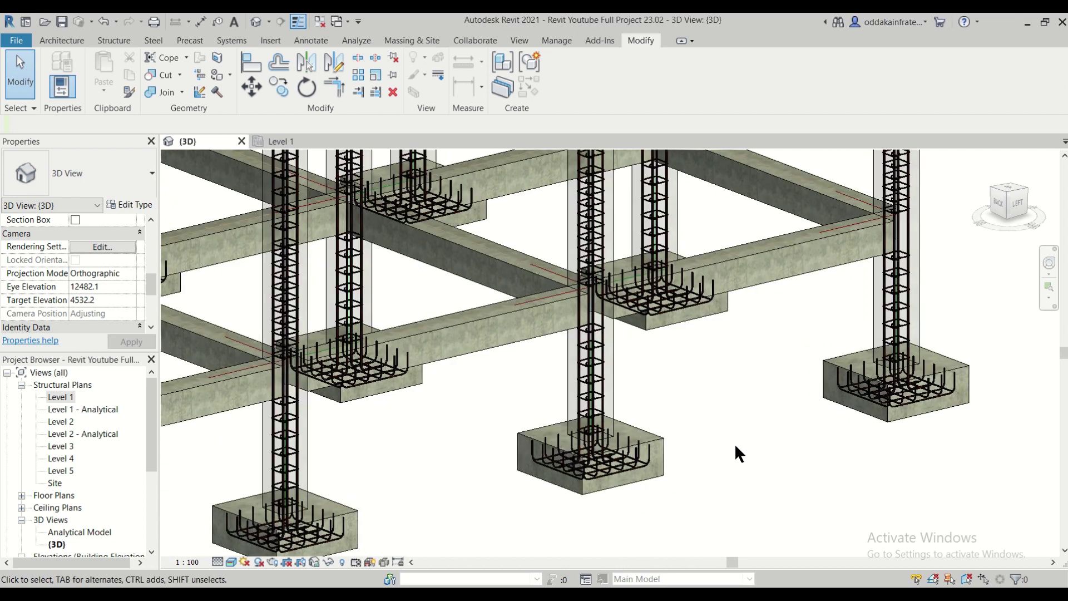
{"action": "scroll", "coordinate": [735, 446], "scroll_direction": "up", "scroll_amount": 2}
{"action": "scroll", "coordinate": [598, 473], "scroll_direction": "up", "scroll_amount": 1}
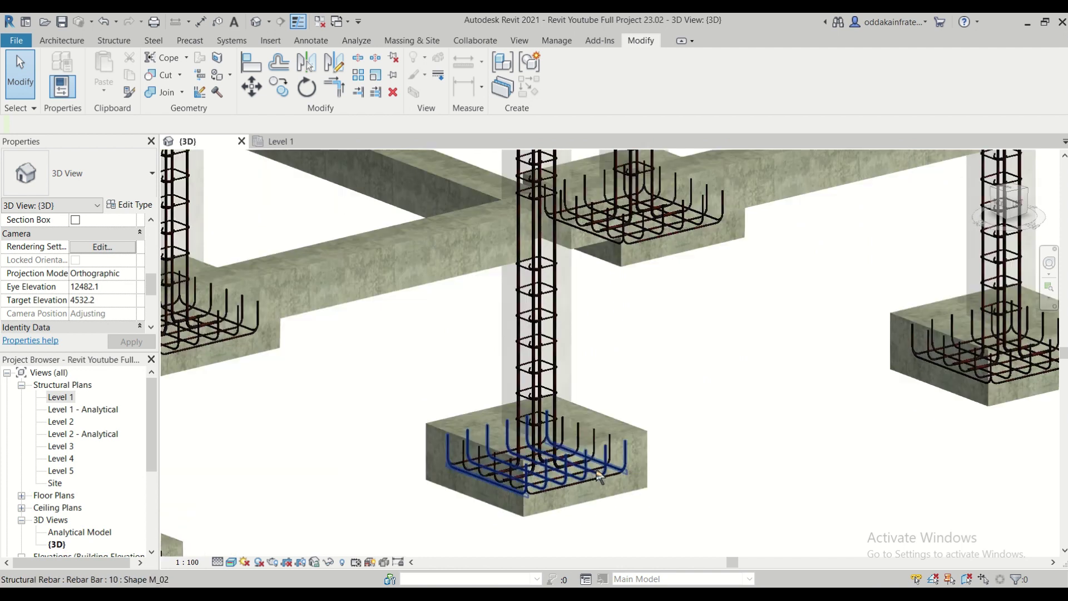
Zoom and pan across the footings and columns to inspect the copied rebar cages.
{"action": "scroll", "coordinate": [598, 472], "scroll_direction": "down", "scroll_amount": 5}
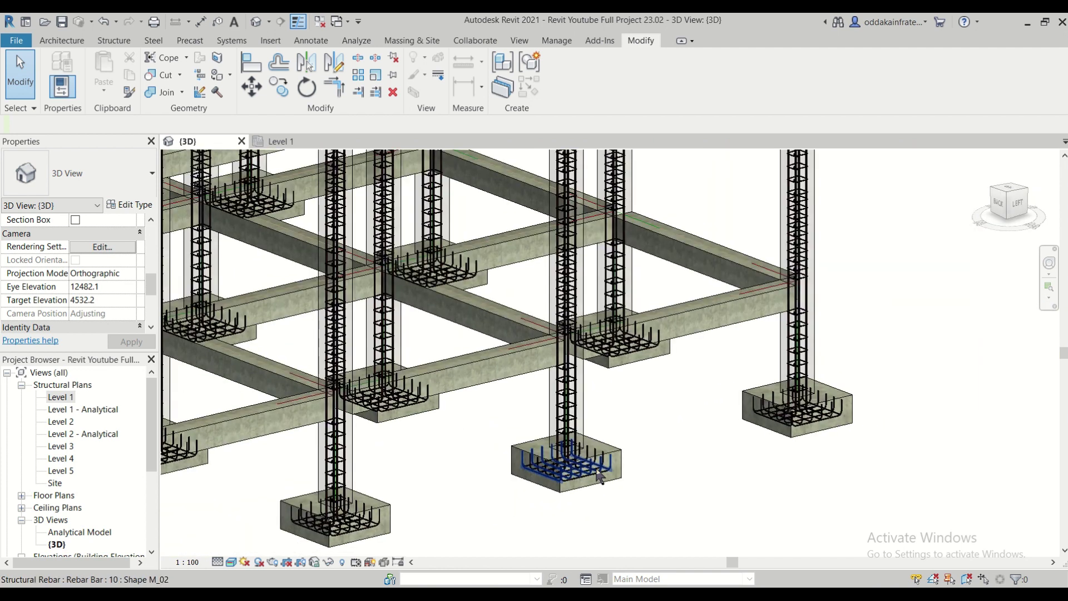
{"action": "scroll", "coordinate": [479, 516], "scroll_direction": "down", "scroll_amount": 3}
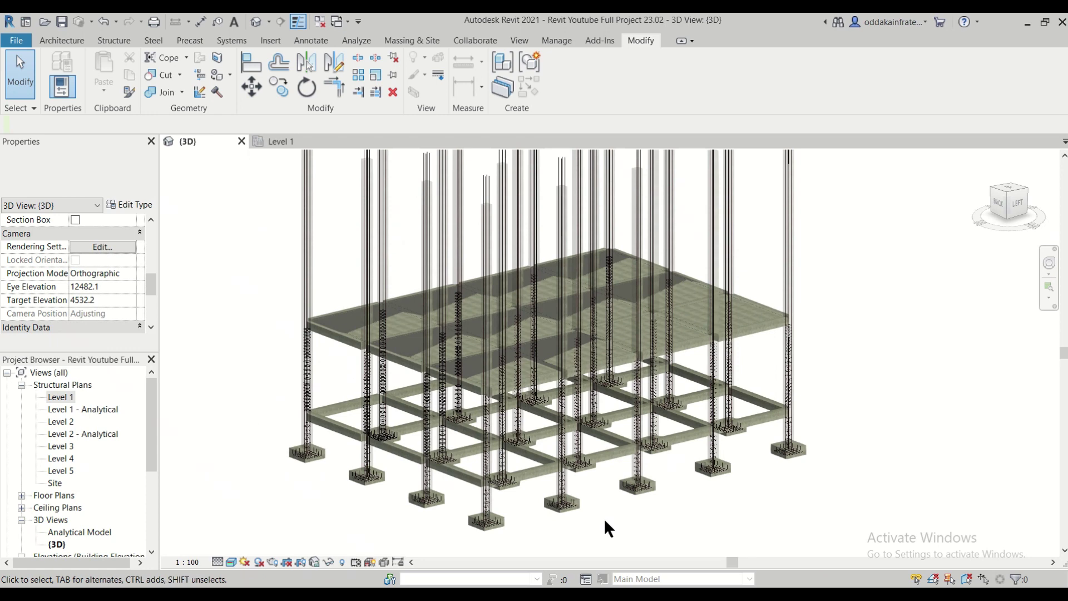
{"action": "scroll", "coordinate": [322, 457], "scroll_direction": "up", "scroll_amount": 3}
{"action": "scroll", "coordinate": [326, 444], "scroll_direction": "up", "scroll_amount": 2}
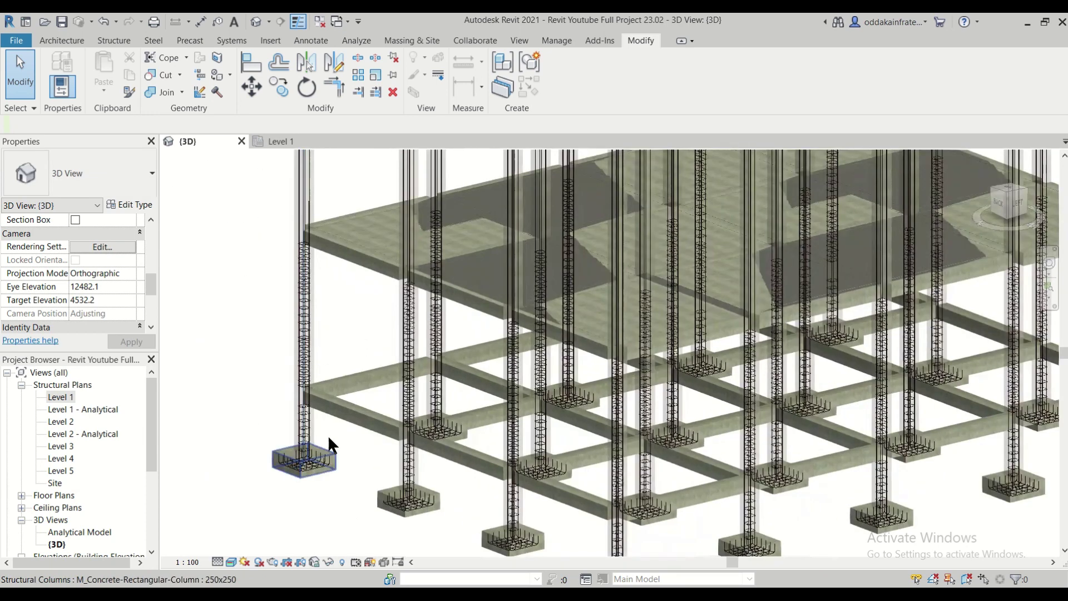
{"action": "scroll", "coordinate": [329, 437], "scroll_direction": "up", "scroll_amount": 2}
{"action": "scroll", "coordinate": [331, 430], "scroll_direction": "up", "scroll_amount": 2}
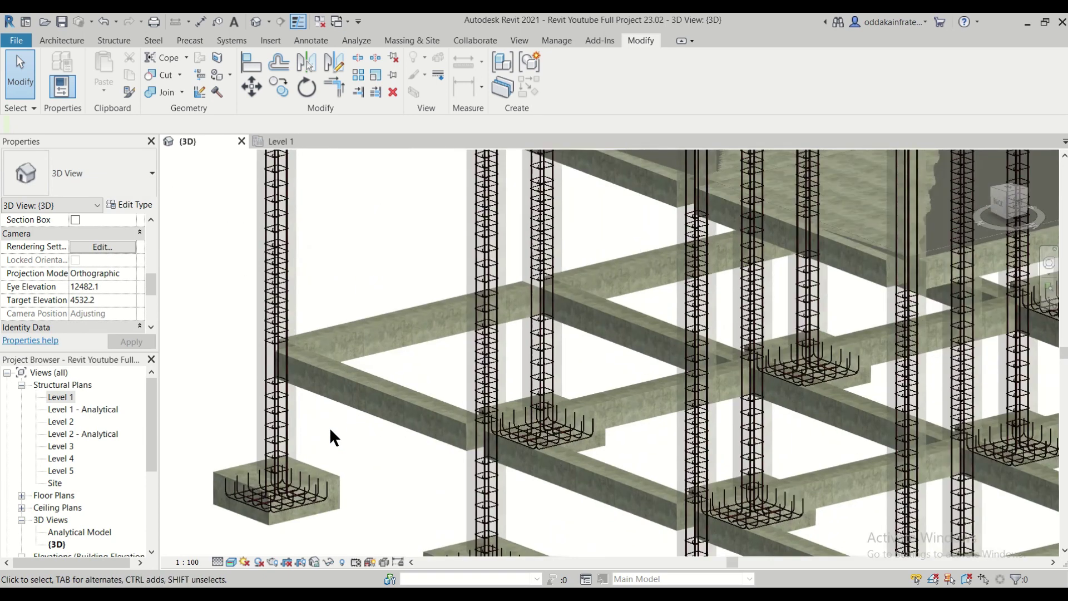
{"action": "scroll", "coordinate": [331, 430], "scroll_direction": "down", "scroll_amount": 2}
{"action": "scroll", "coordinate": [331, 430], "scroll_direction": "up", "scroll_amount": 2}
{"action": "scroll", "coordinate": [331, 430], "scroll_direction": "down", "scroll_amount": 4}
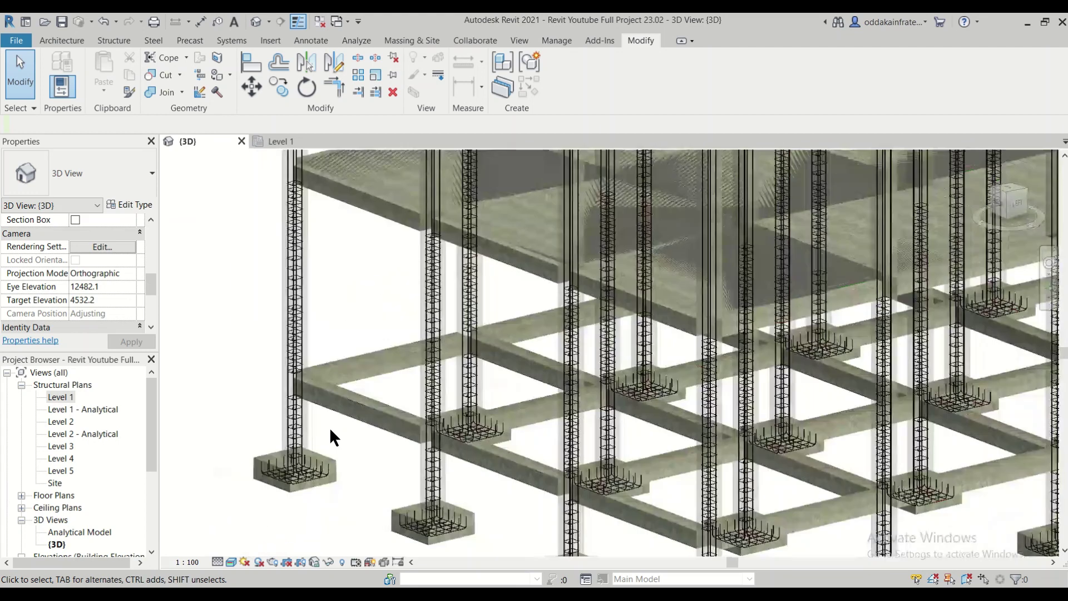
{"action": "scroll", "coordinate": [331, 430], "scroll_direction": "down", "scroll_amount": 3}
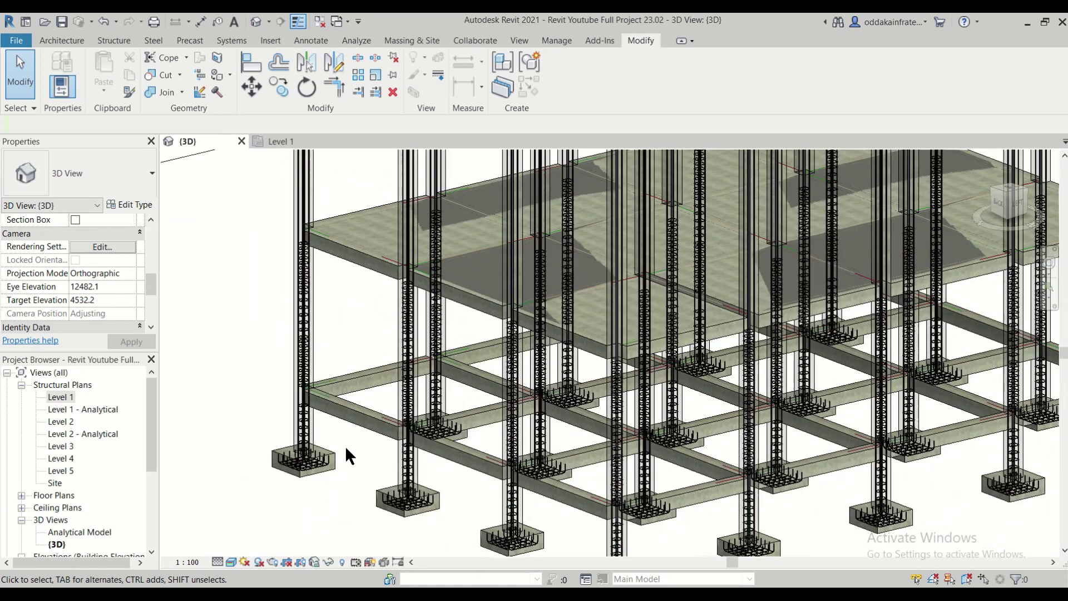
{"action": "middle_click_drag", "start_coordinate": [345, 456], "coordinate": [315, 392]}
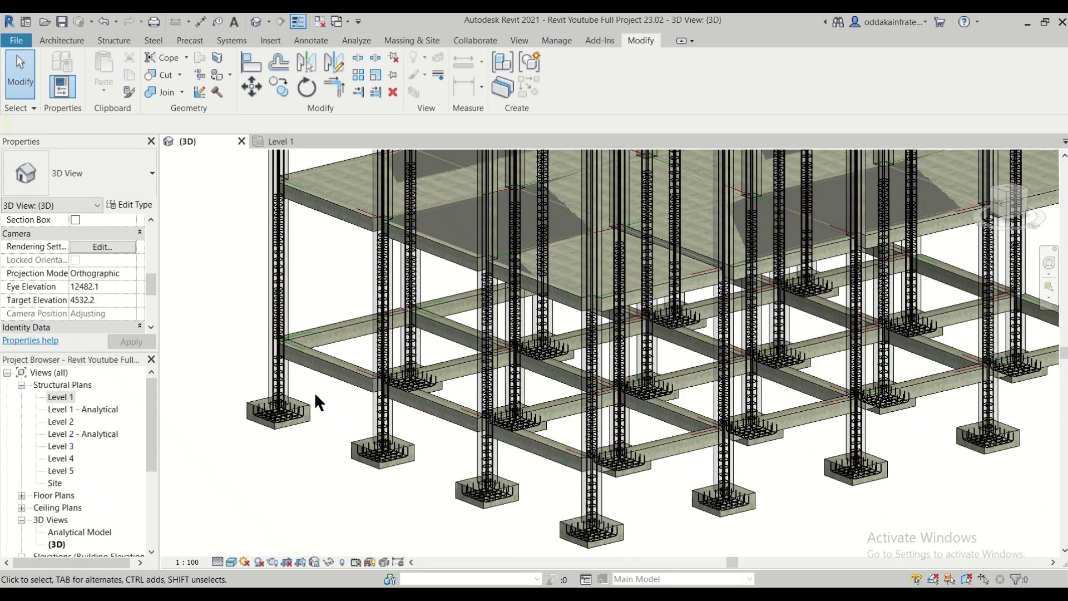
{"action": "scroll", "coordinate": [315, 391], "scroll_direction": "up", "scroll_amount": 2}
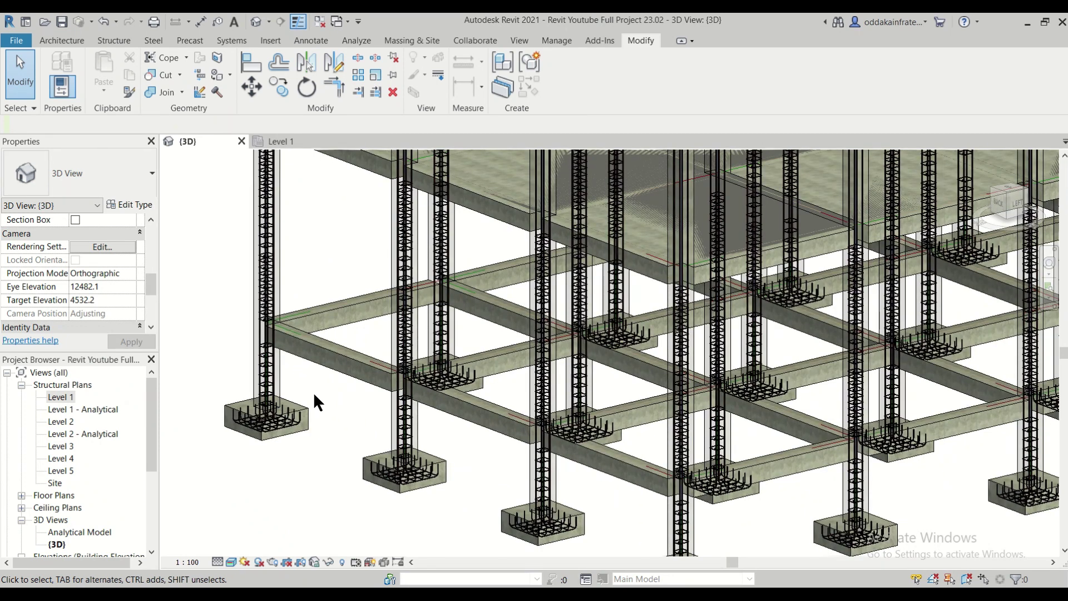
{"action": "scroll", "coordinate": [314, 395], "scroll_direction": "up", "scroll_amount": 2}
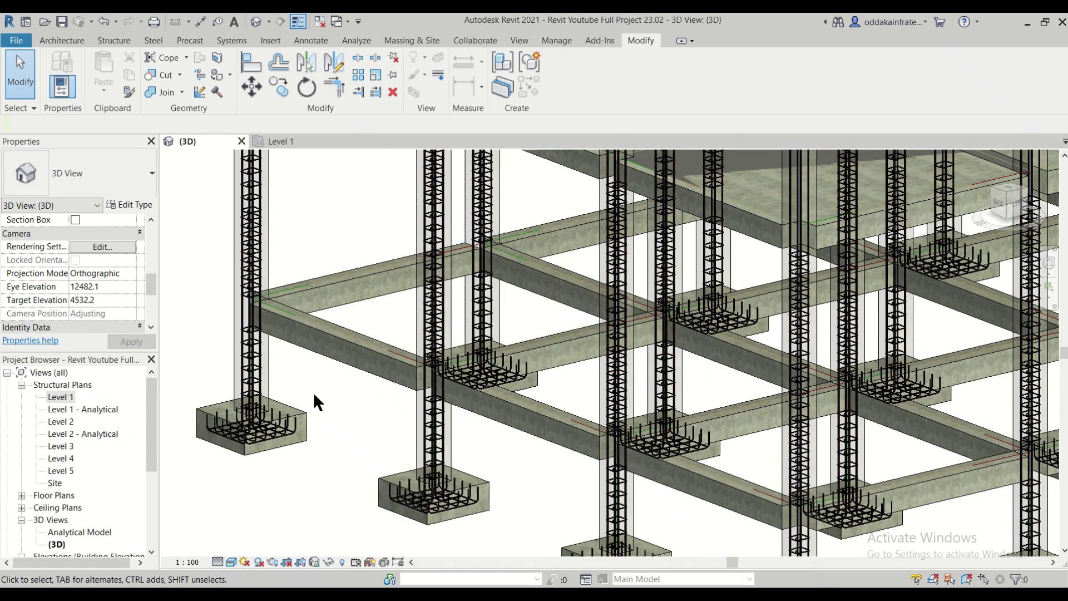